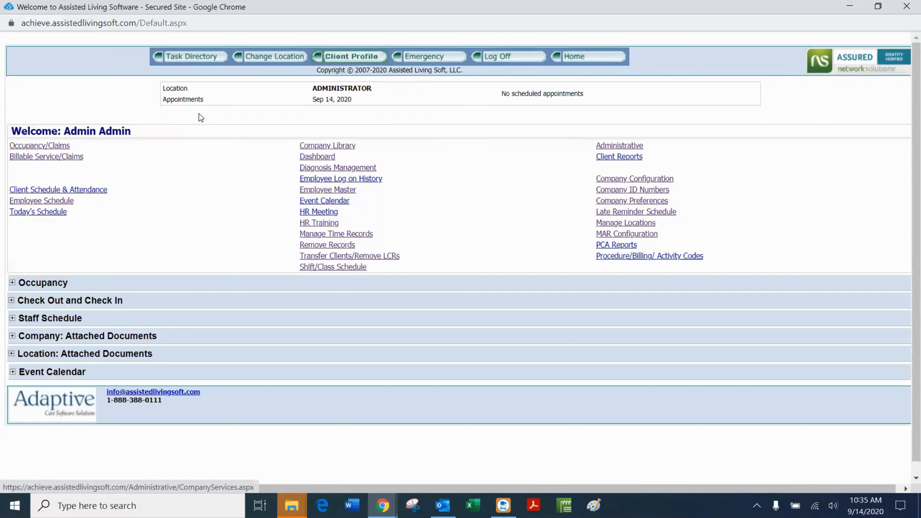
- Open the Company Library from the administrative control panel and start a new Medical/Forms item
{"action": "mouse_move", "coordinate": [172, 59]}
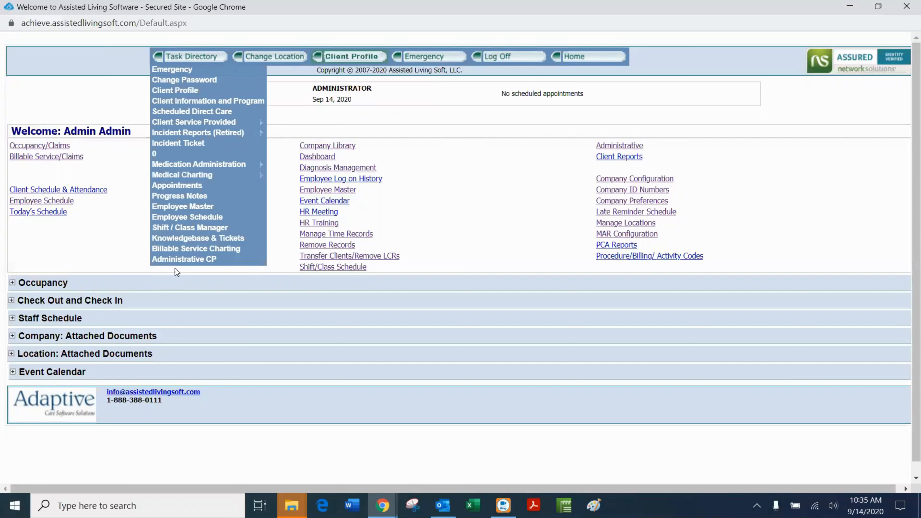
{"action": "left_click", "coordinate": [195, 260]}
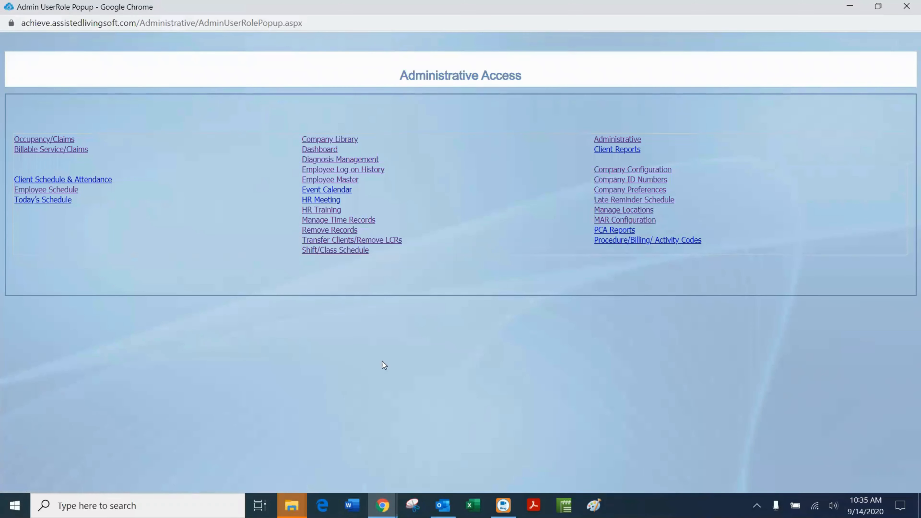
{"action": "left_click", "coordinate": [339, 141]}
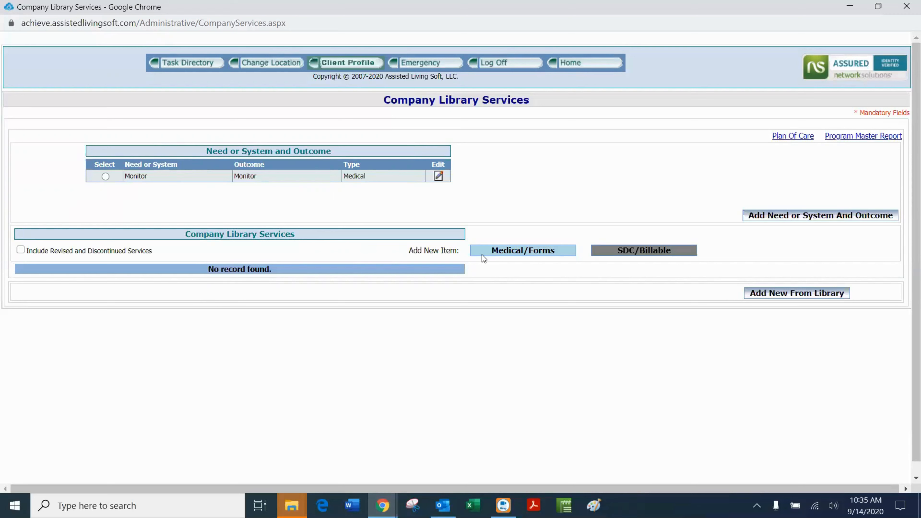
{"action": "left_click", "coordinate": [540, 253]}
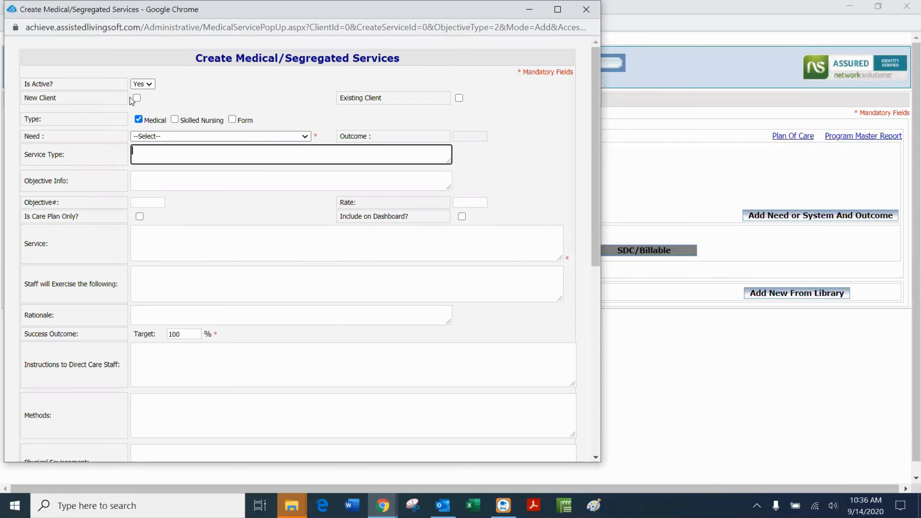
{"action": "left_click", "coordinate": [137, 99]}
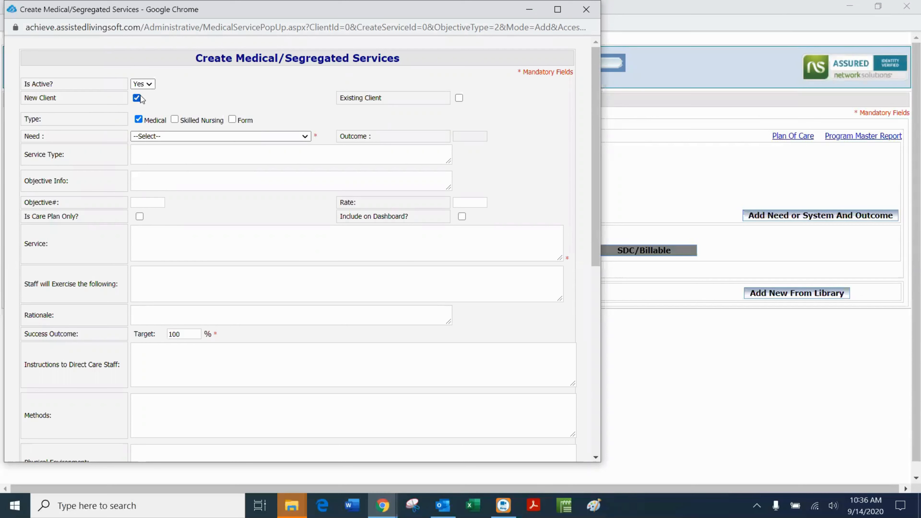
{"action": "left_click", "coordinate": [459, 99]}
{"action": "left_click", "coordinate": [459, 98]}
{"action": "left_click", "coordinate": [137, 98]}
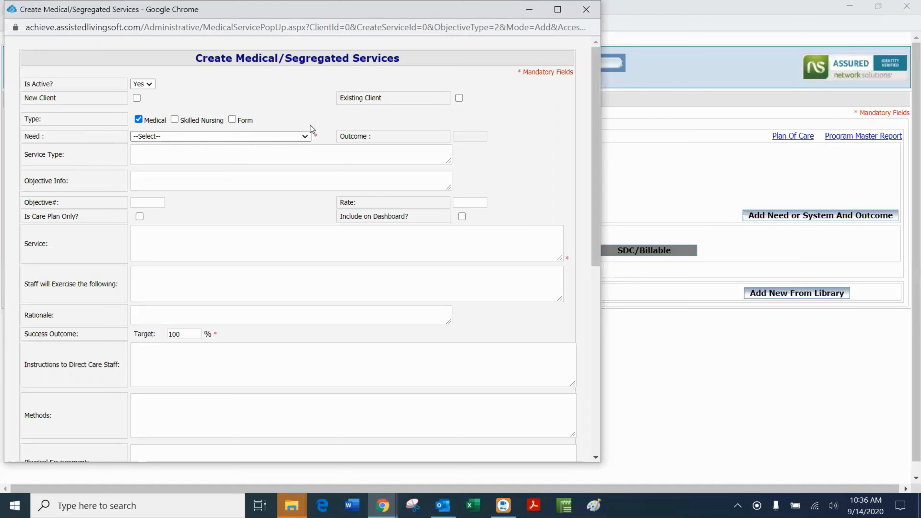
- Set the need to Monitor and enter "NEW MEDICAL SERVICE EXAMPLE" as the service
{"action": "left_click", "coordinate": [306, 133]}
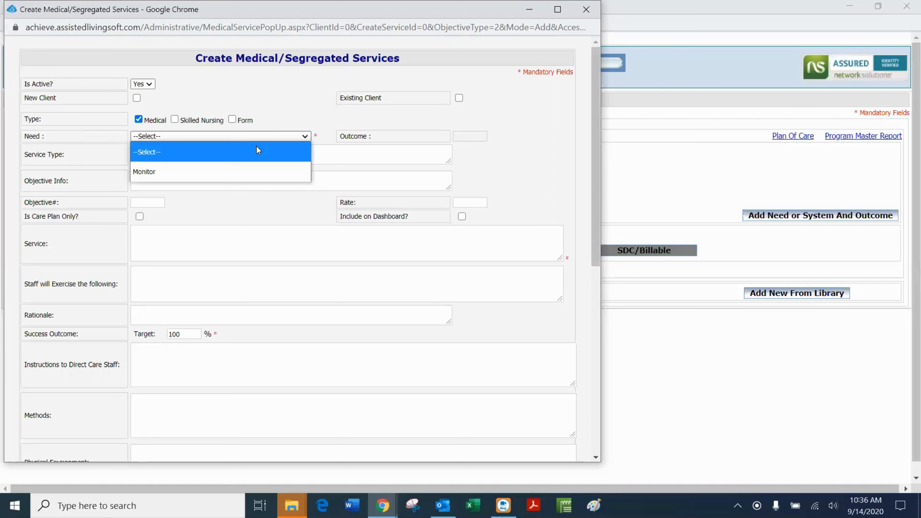
{"action": "left_click", "coordinate": [141, 173]}
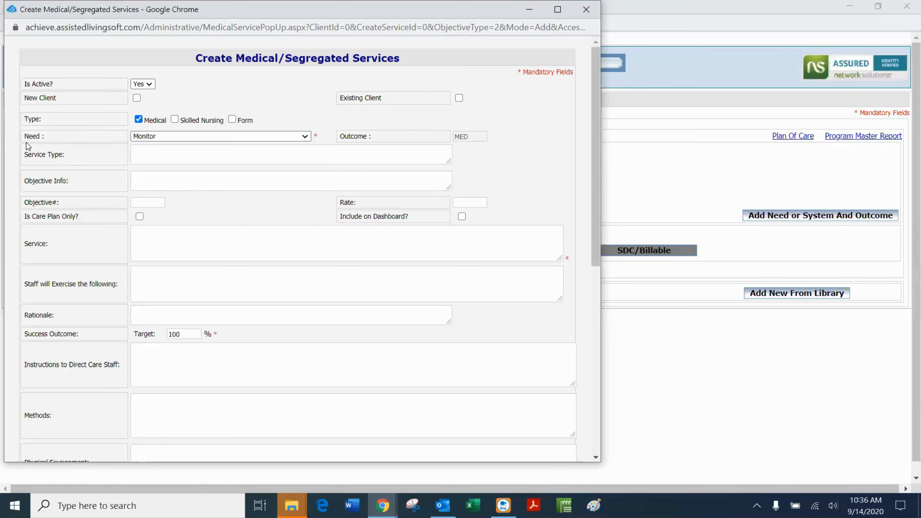
{"action": "left_click", "coordinate": [168, 235]}
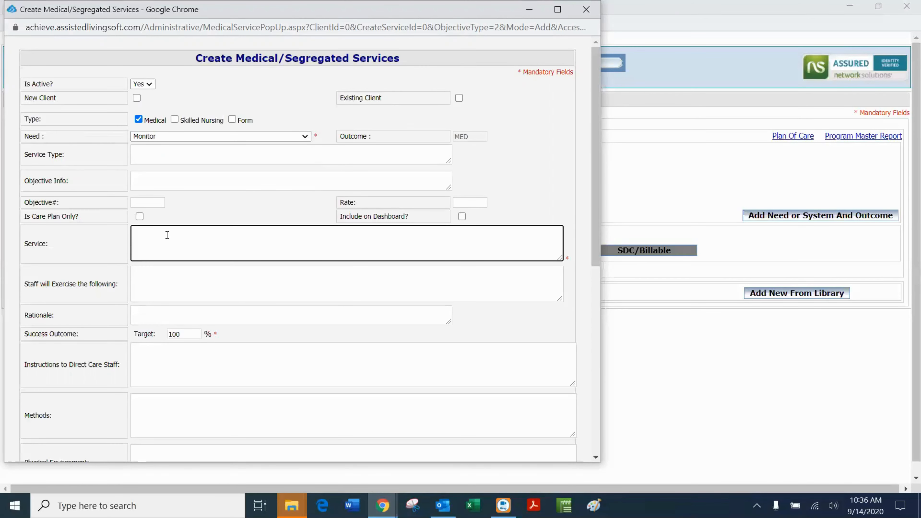
{"action": "type", "text": "NEW MEDICAL SERVICE EXAMPL"}
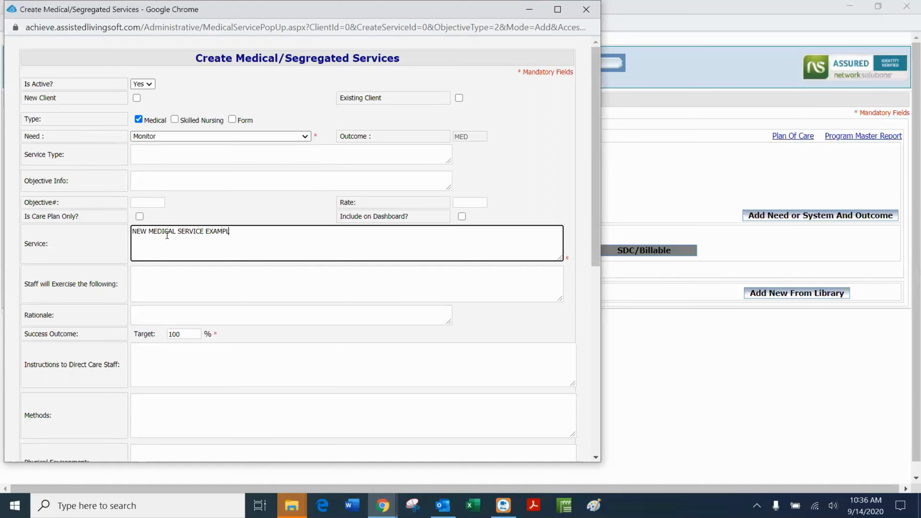
{"action": "type", "text": "E"}
{"action": "left_click_drag", "start_coordinate": [132, 231], "coordinate": [238, 240]}
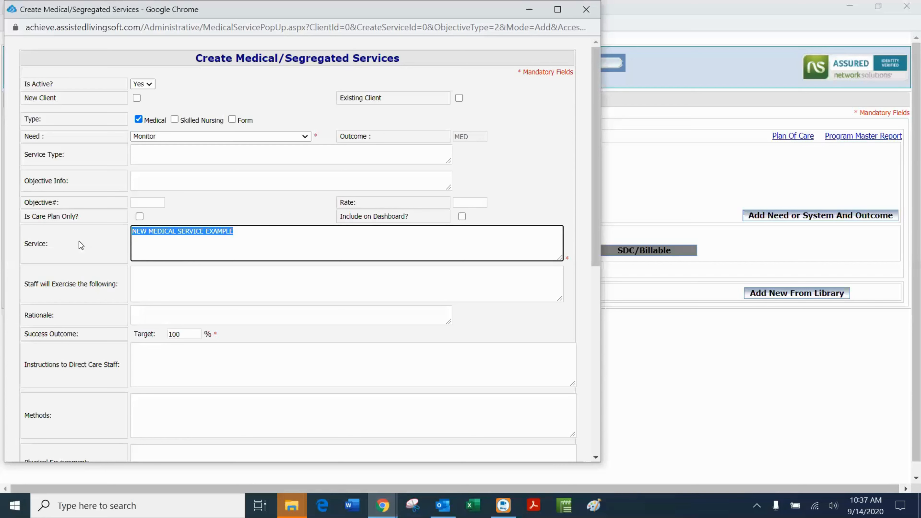
{"action": "left_click", "coordinate": [139, 217]}
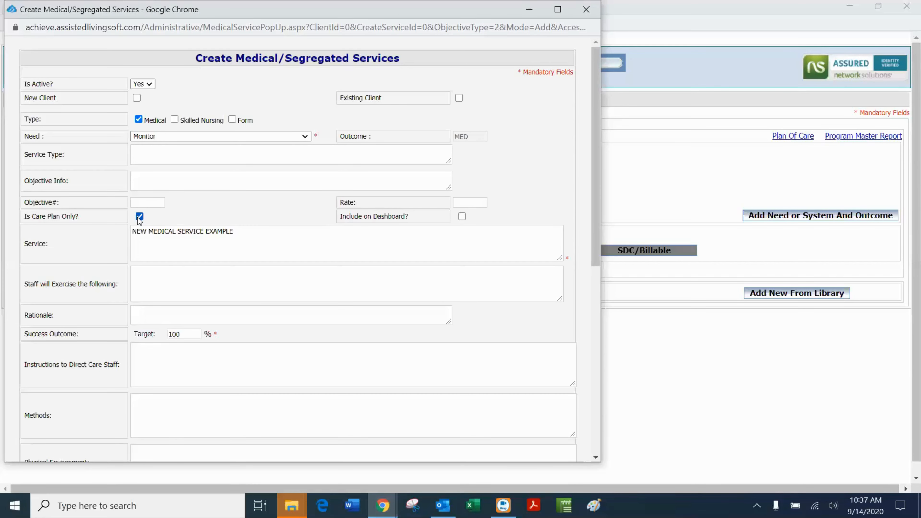
{"action": "left_click", "coordinate": [139, 217]}
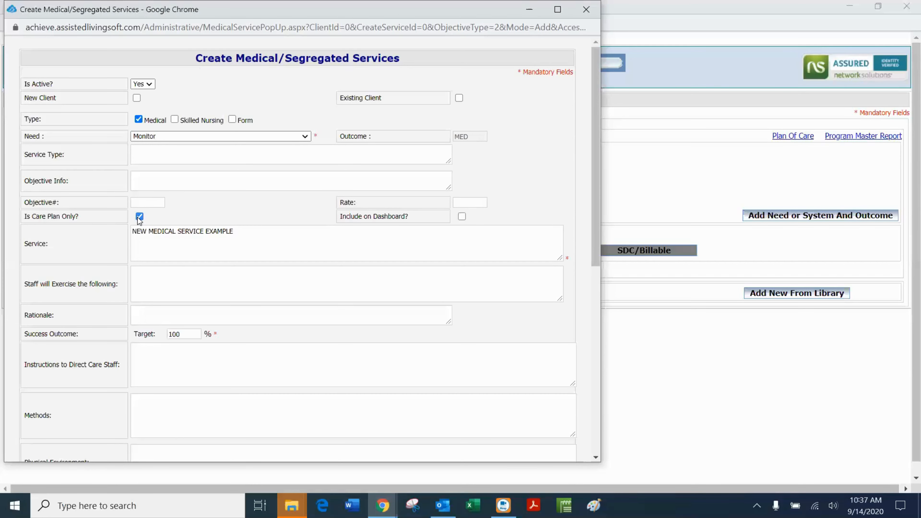
{"action": "left_click", "coordinate": [144, 201]}
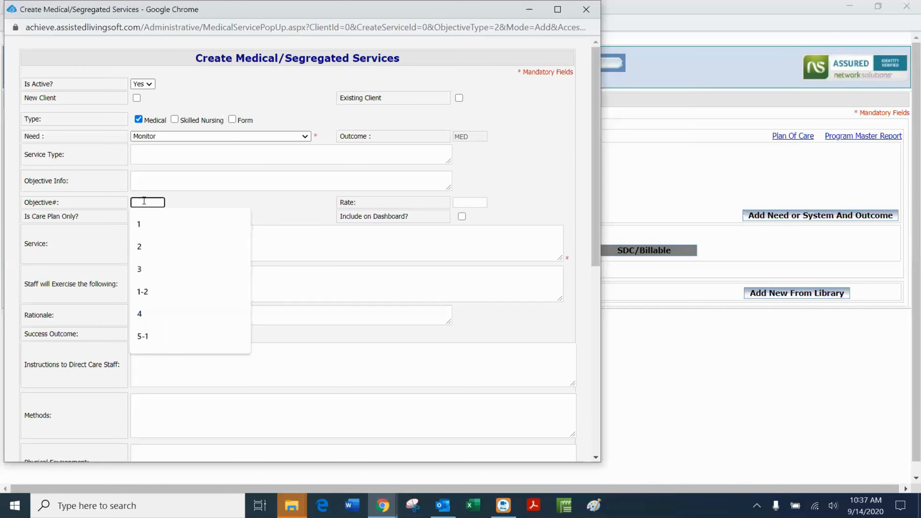
{"action": "left_click", "coordinate": [289, 207]}
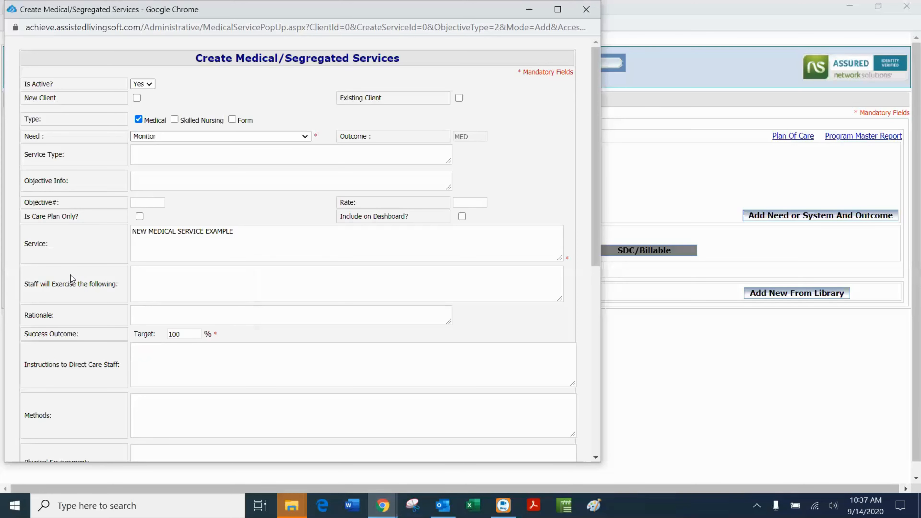
- Enter "THIS IS WHAT SHOWS TO STAFF WHEN THEY CHART" as the instructions to direct care staff
{"action": "scroll", "coordinate": [67, 275], "scroll_direction": "down", "scroll_amount": 3}
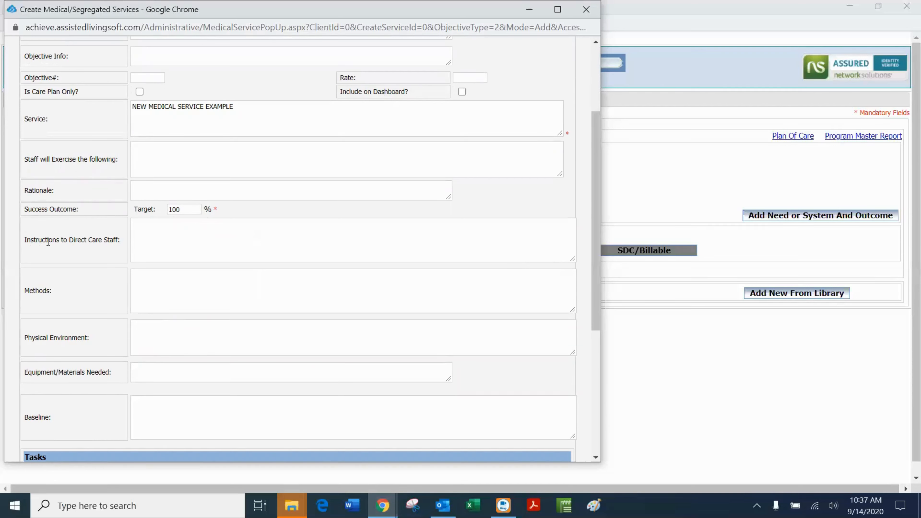
{"action": "left_click", "coordinate": [151, 233]}
{"action": "type", "text": "THI"}
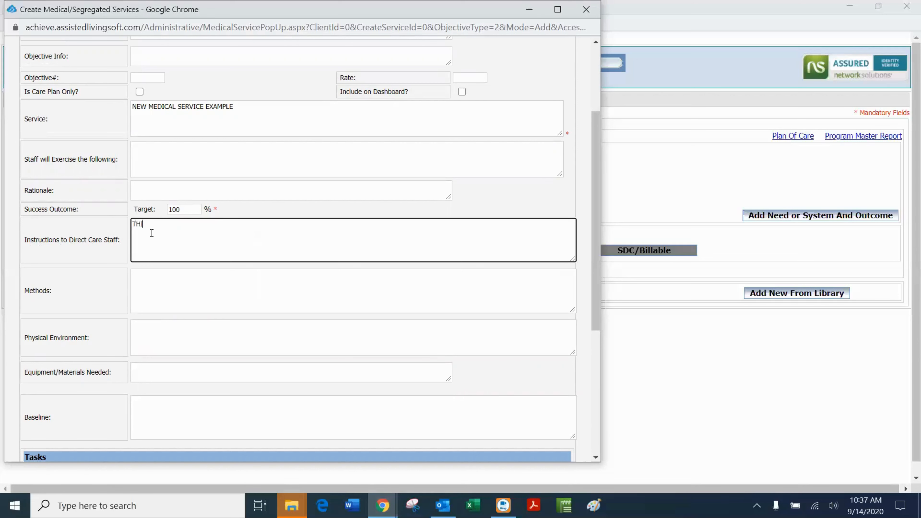
{"action": "type", "text": "S IS WHAT SHOWS TO STAFF W"}
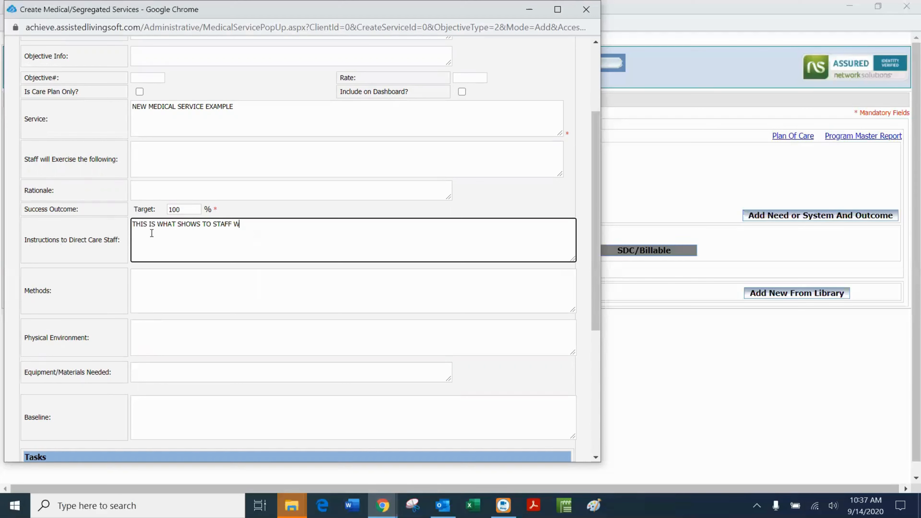
{"action": "type", "text": "HEN THEY CHART"}
{"action": "scroll", "coordinate": [89, 223], "scroll_direction": "down", "scroll_amount": 2}
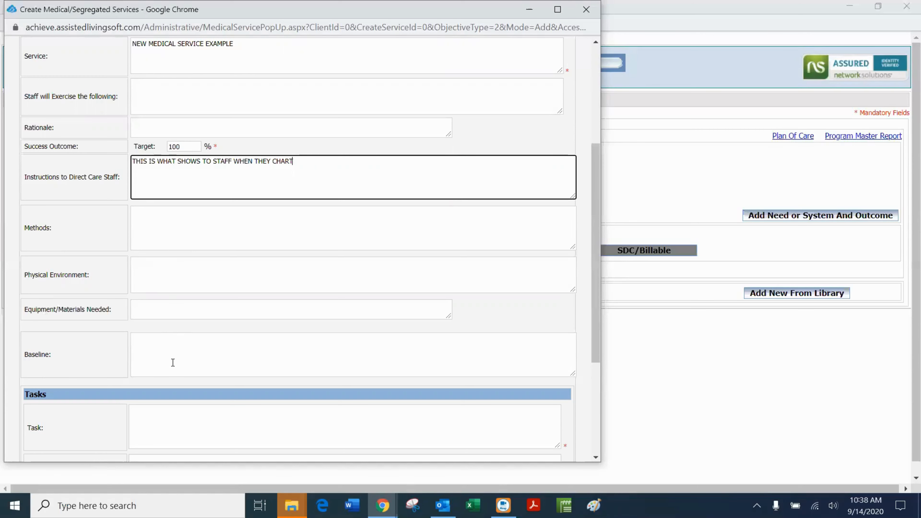
{"action": "left_click_drag", "start_coordinate": [295, 162], "coordinate": [140, 159]}
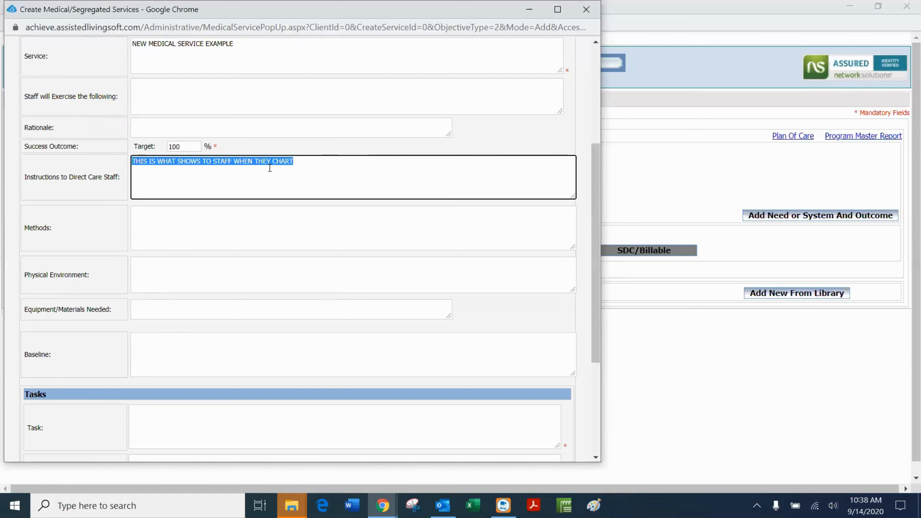
- Add the task "NUMBER" with count/measure required, and save both the task and the service
{"action": "scroll", "coordinate": [269, 168], "scroll_direction": "down", "scroll_amount": 5}
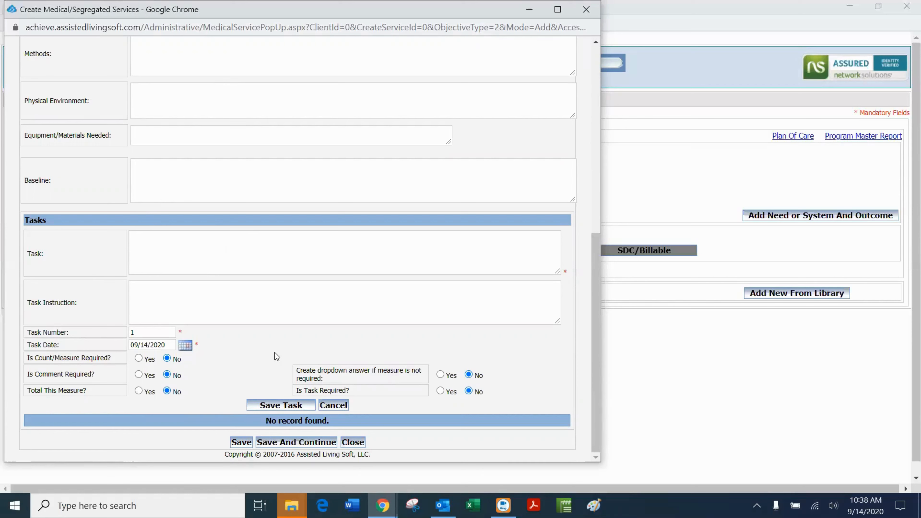
{"action": "left_click", "coordinate": [153, 240]}
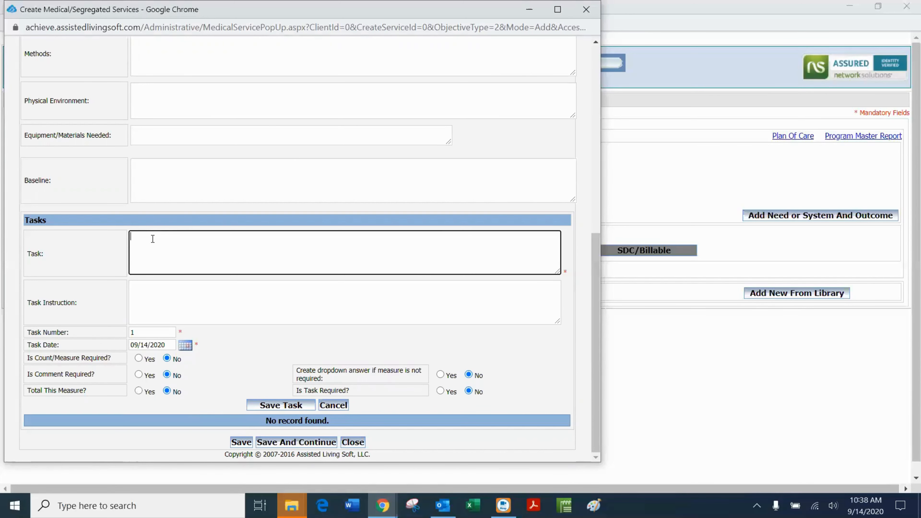
{"action": "type", "text": "NUMER"}
{"action": "left_click", "coordinate": [145, 235]}
{"action": "type", "text": "B"}
{"action": "left_click", "coordinate": [139, 358]}
{"action": "scroll", "coordinate": [200, 288], "scroll_direction": "down", "scroll_amount": 3}
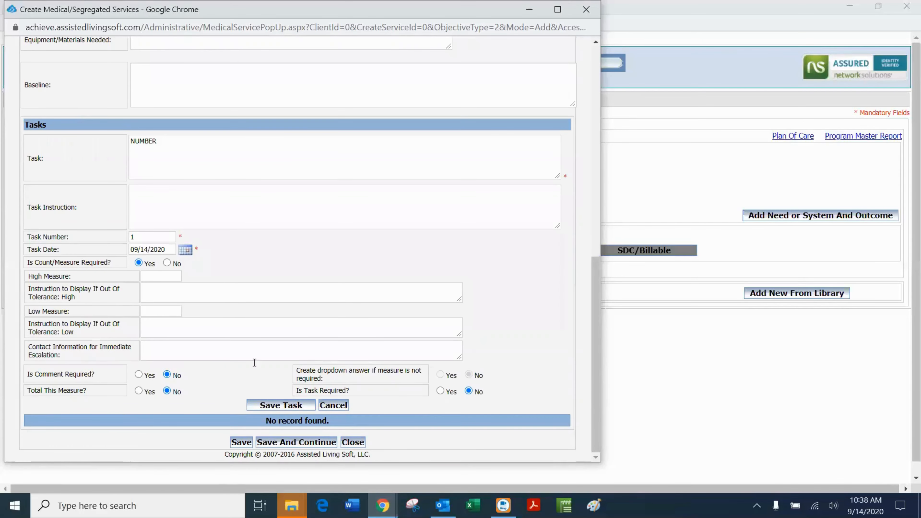
{"action": "left_click", "coordinate": [275, 406]}
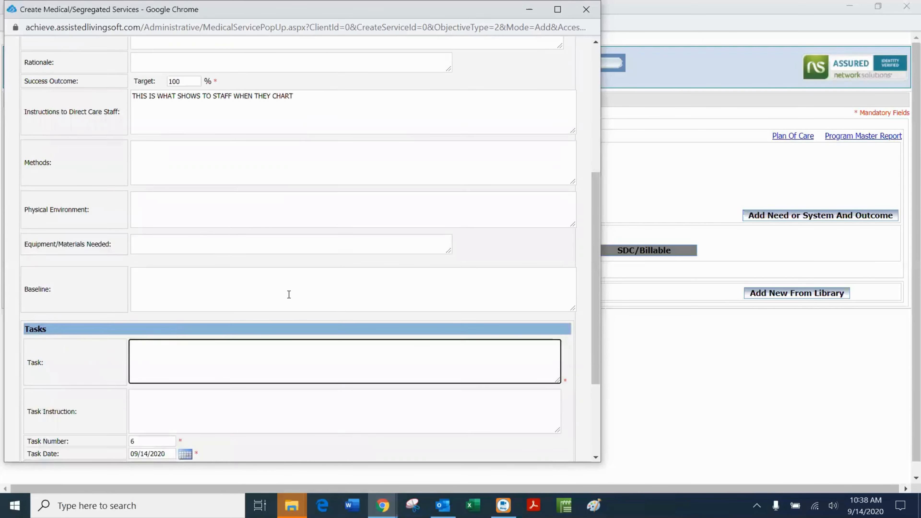
{"action": "left_click", "coordinate": [241, 441]}
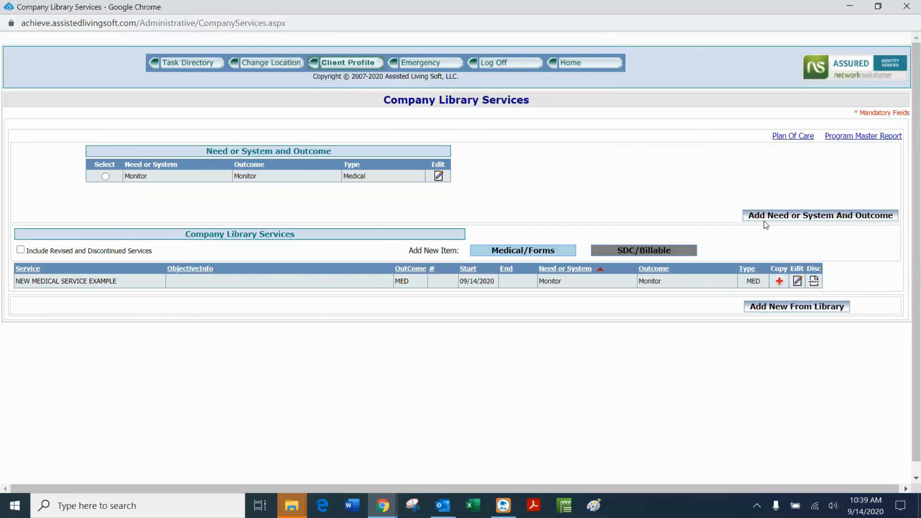
- Reopen the NEW MEDICAL SERVICE EXAMPLE service for editing and fill in task number 2, "Number with feedback", with count/measure required
{"action": "left_click", "coordinate": [796, 283]}
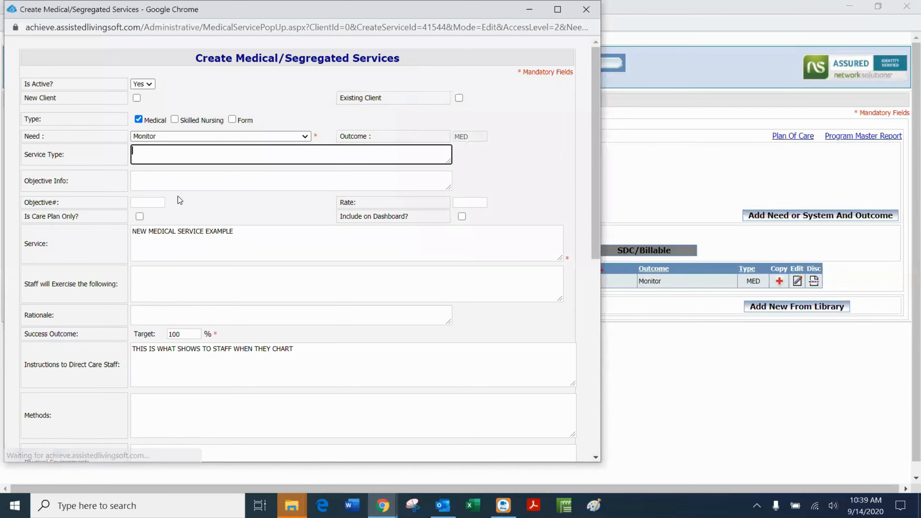
{"action": "scroll", "coordinate": [178, 239], "scroll_direction": "down", "scroll_amount": 10}
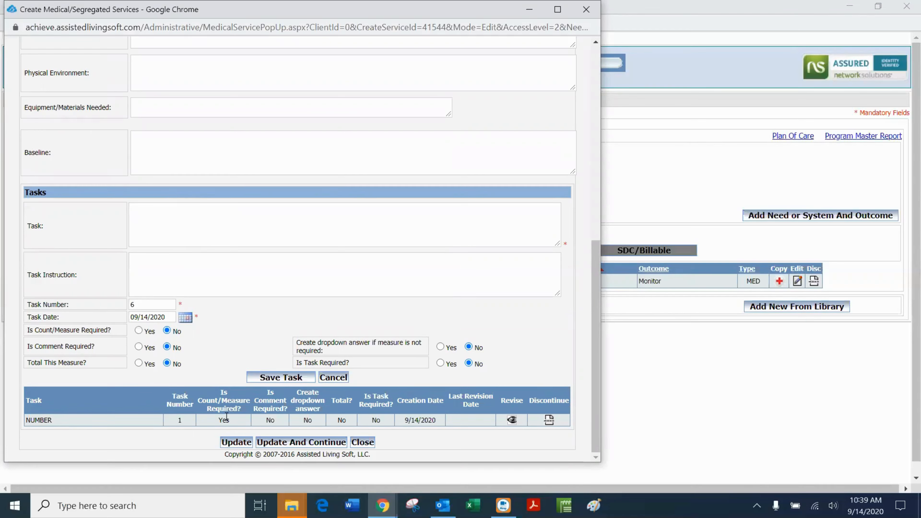
{"action": "left_click", "coordinate": [176, 214]}
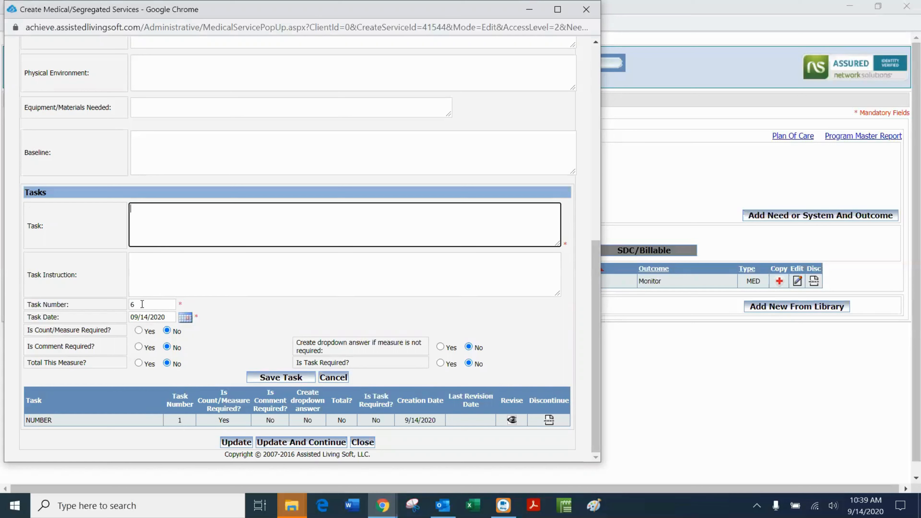
{"action": "double_click", "coordinate": [133, 305]}
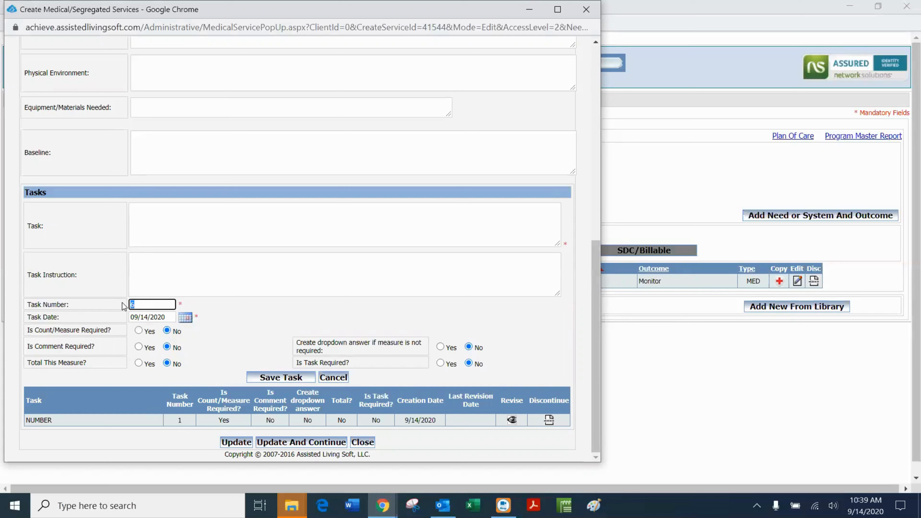
{"action": "type", "text": "2"}
{"action": "left_click", "coordinate": [168, 204]}
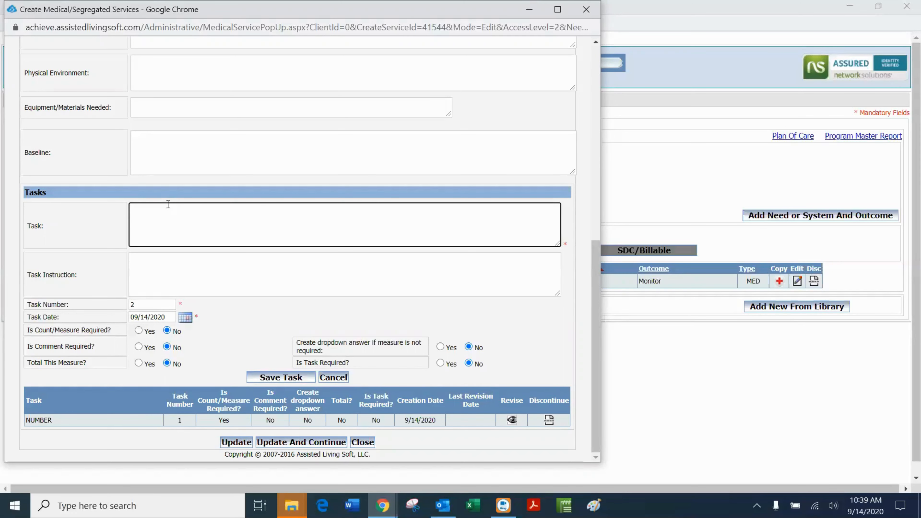
{"action": "type", "text": "Number with feedback"}
{"action": "left_click", "coordinate": [138, 331]}
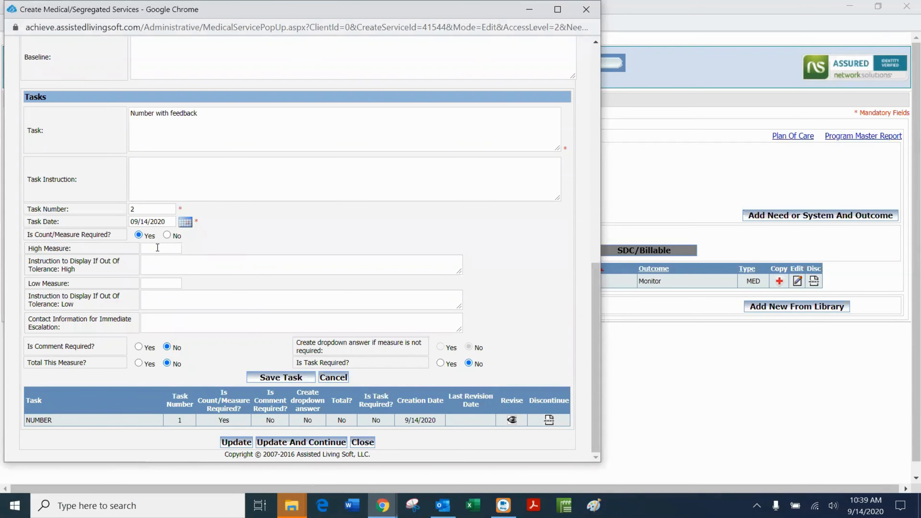
- Set the task's high measure to 100 with the out-of-tolerance instruction "see this information displayed"
{"action": "left_click", "coordinate": [158, 247]}
{"action": "type", "text": "100.4"}
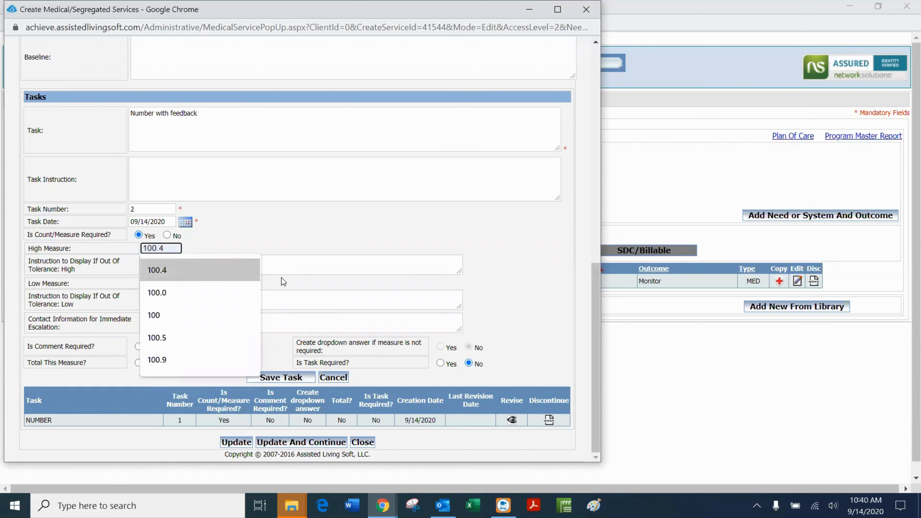
{"action": "left_click", "coordinate": [316, 262]}
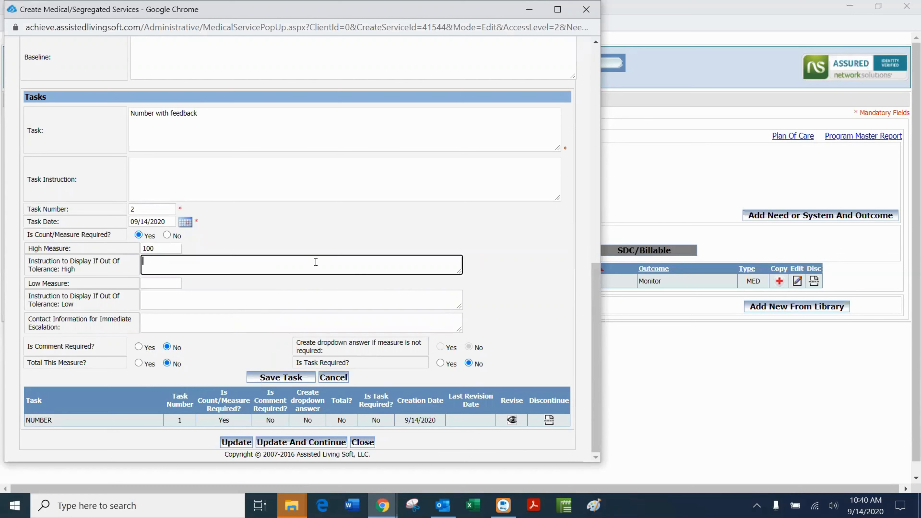
{"action": "type", "text": "see this information displayed"}
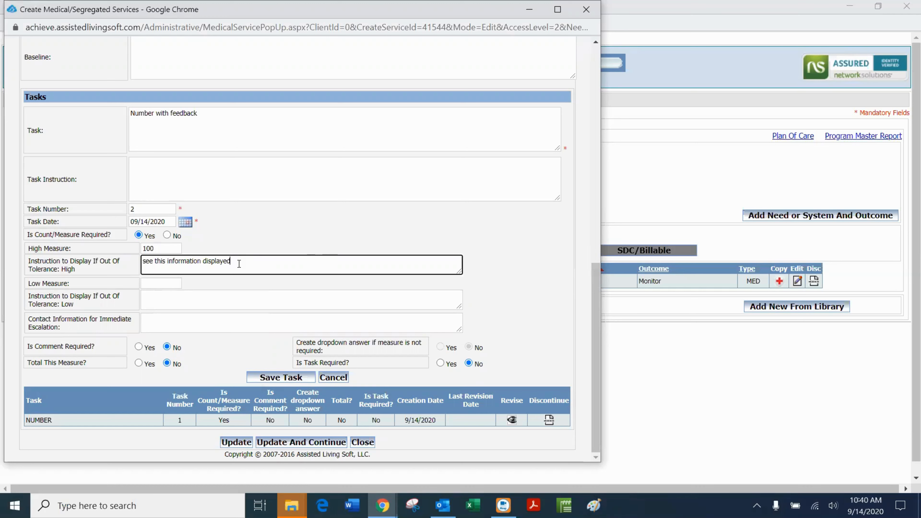
- Set the low measure to 50 with the instruction "under 50", and save the task as required
{"action": "left_click", "coordinate": [158, 282]}
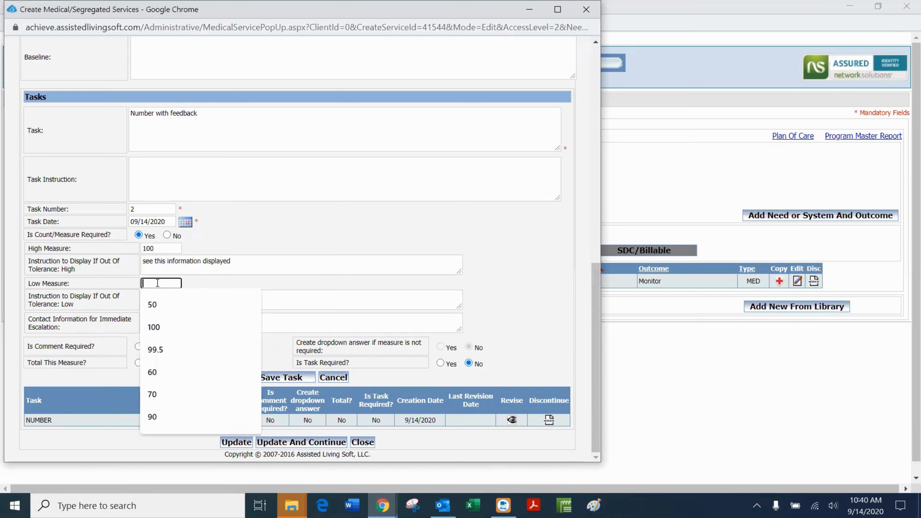
{"action": "type", "text": "50"}
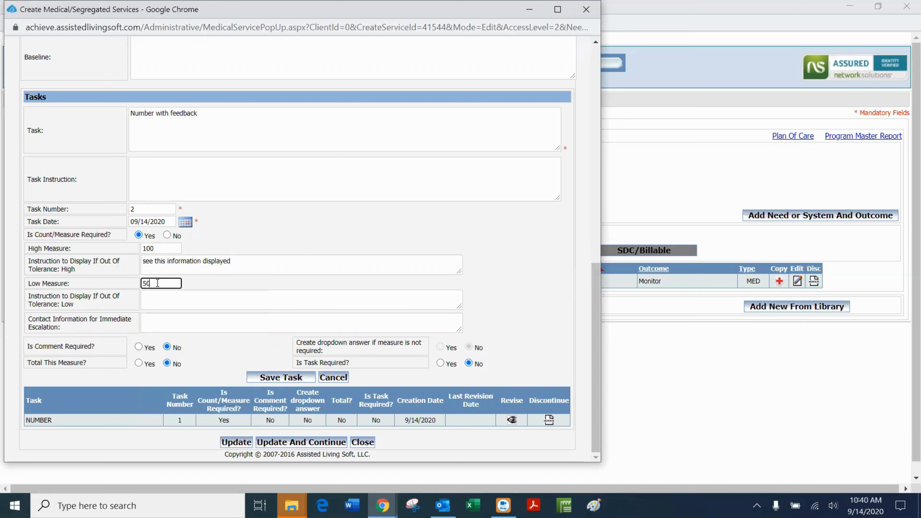
{"action": "left_click", "coordinate": [169, 303]}
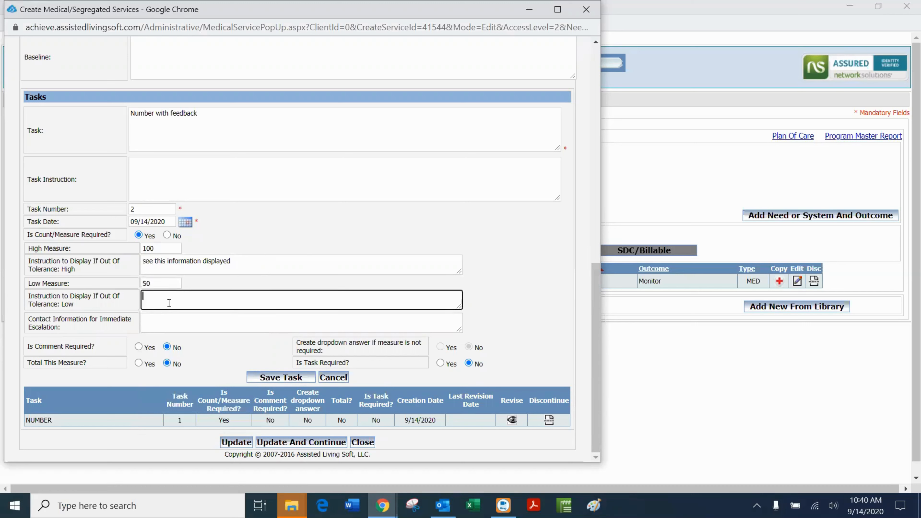
{"action": "type", "text": "under 50"}
{"action": "left_click", "coordinate": [440, 364]}
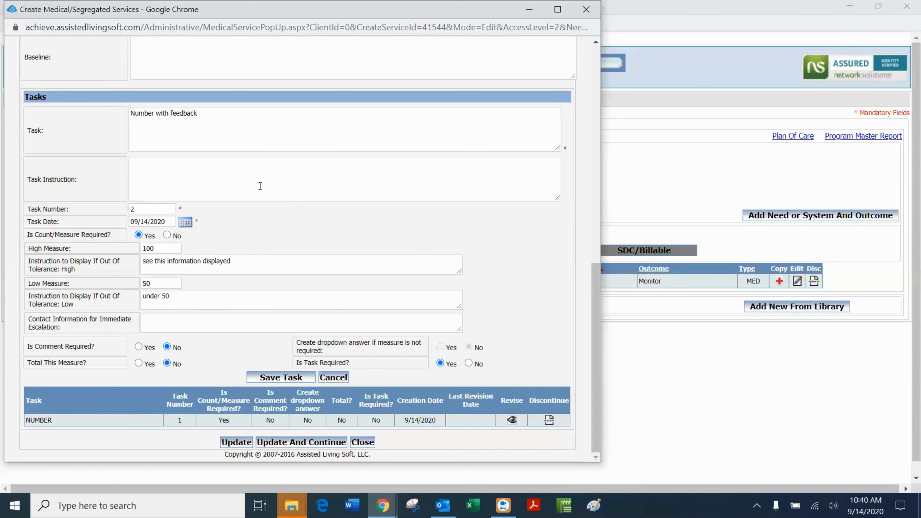
{"action": "left_click", "coordinate": [262, 379]}
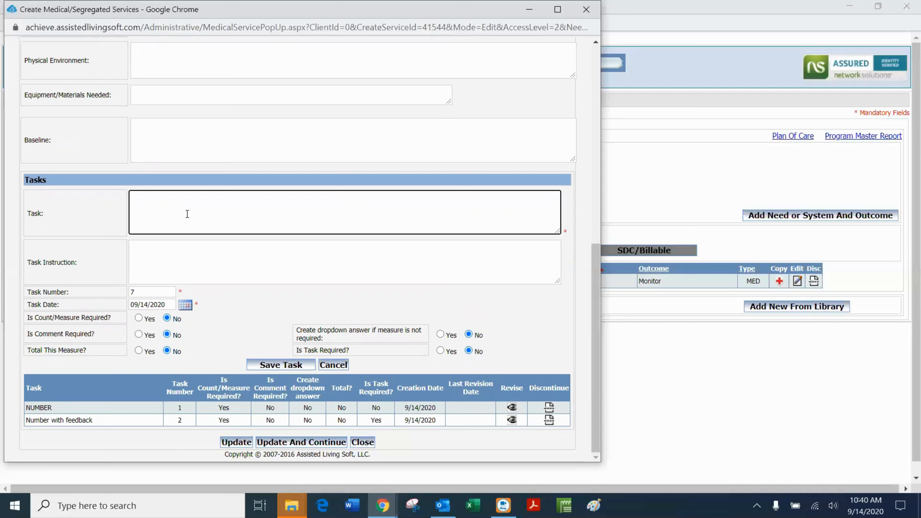
- Fill in a new task, "Dropdown with comment", with a comment required and a dropdown answer created
{"action": "type", "text": "Dropdo"}
{"action": "type", "text": "wn with d"}
{"action": "type", "text": "es"}
{"action": "key", "text": "BackSpace"}
{"action": "key", "text": "BackSpace"}
{"action": "type", "text": "comment"}
{"action": "left_click", "coordinate": [139, 334]}
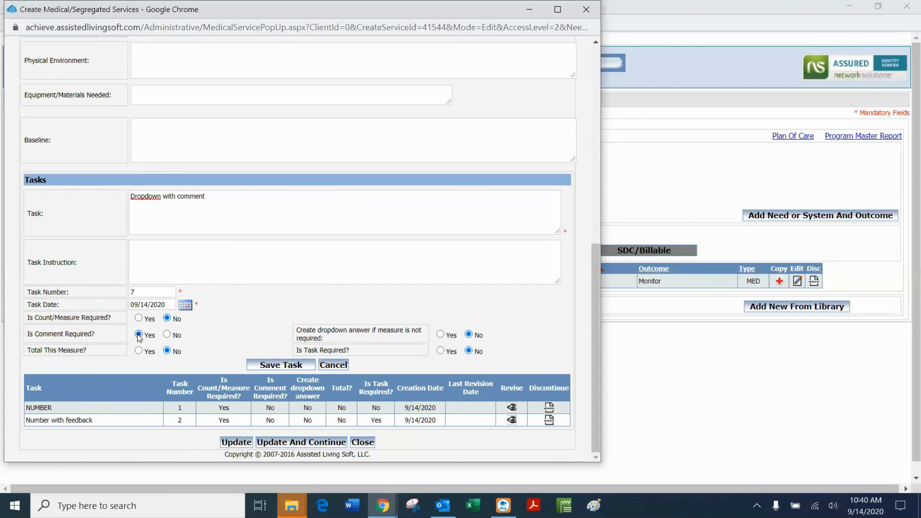
{"action": "left_click", "coordinate": [440, 334]}
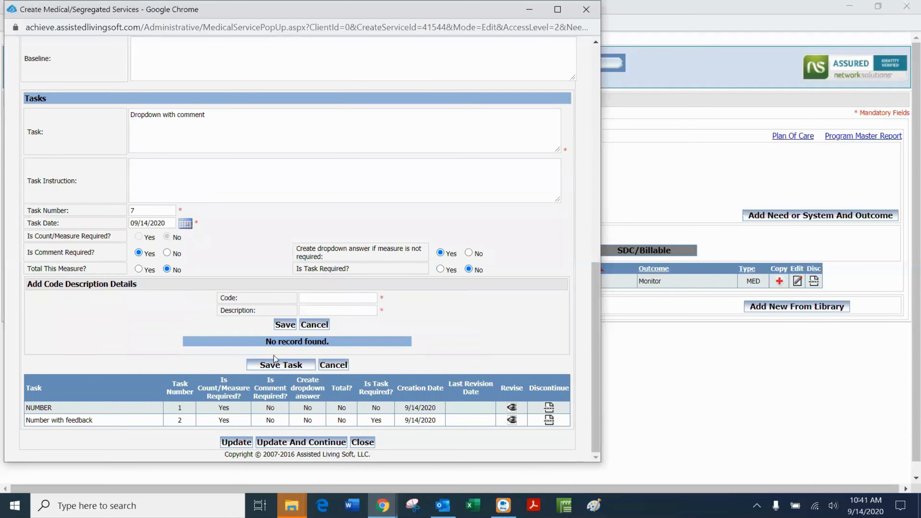
- Add the dropdown answers Yes with code 1 and No with code 2 to the task
{"action": "left_click", "coordinate": [327, 298]}
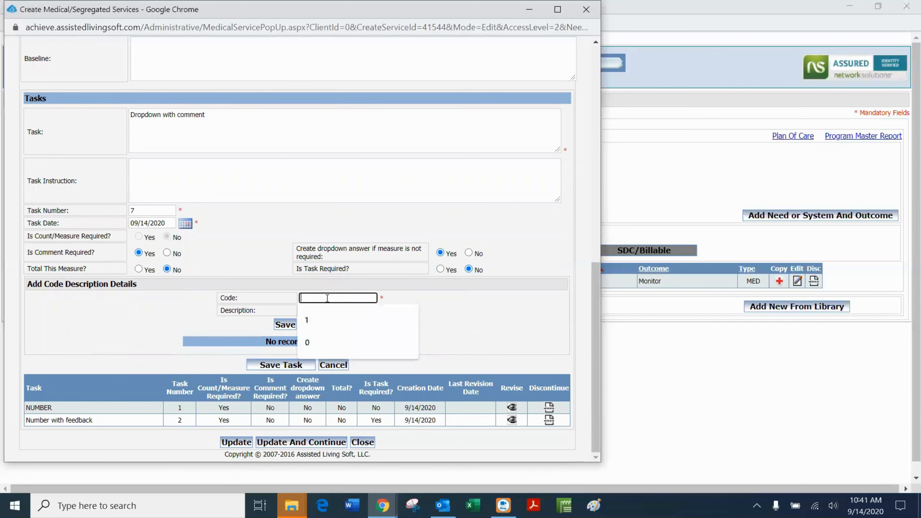
{"action": "type", "text": "1"}
{"action": "left_click", "coordinate": [323, 310]}
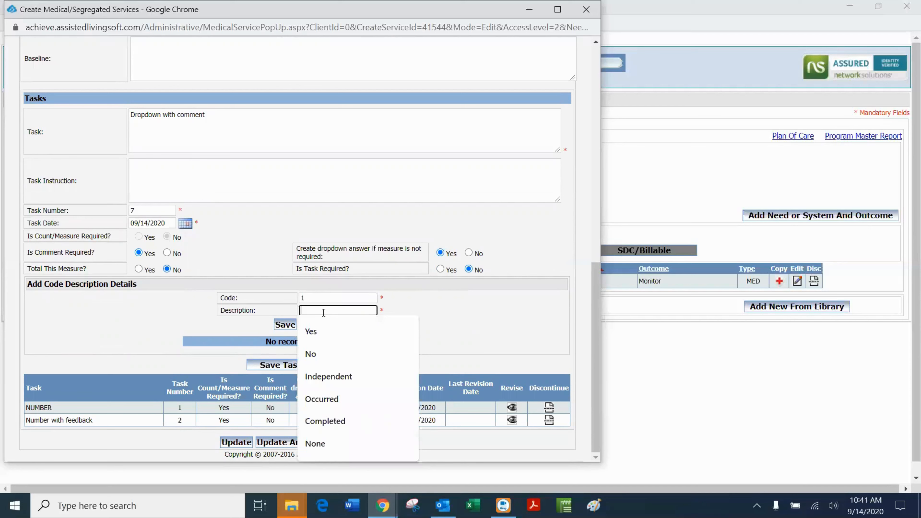
{"action": "left_click", "coordinate": [311, 331]}
{"action": "left_click", "coordinate": [285, 325]}
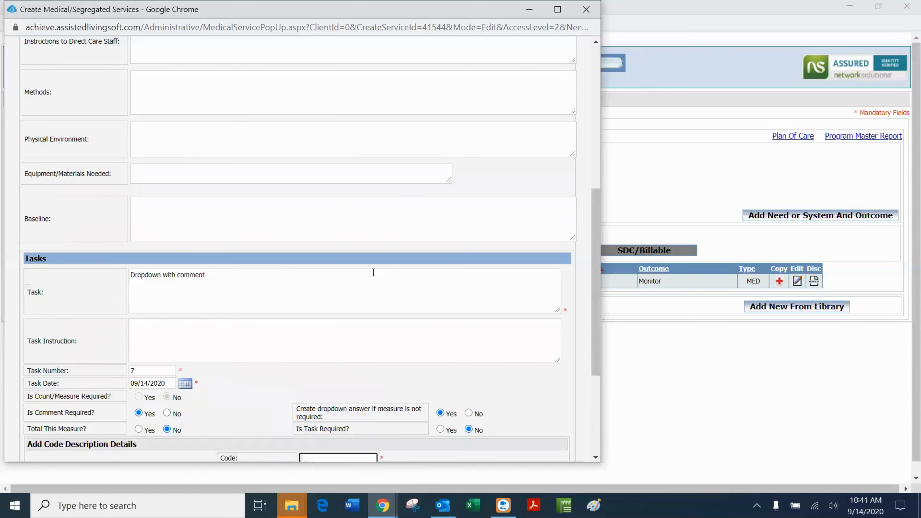
{"action": "type", "text": "2"}
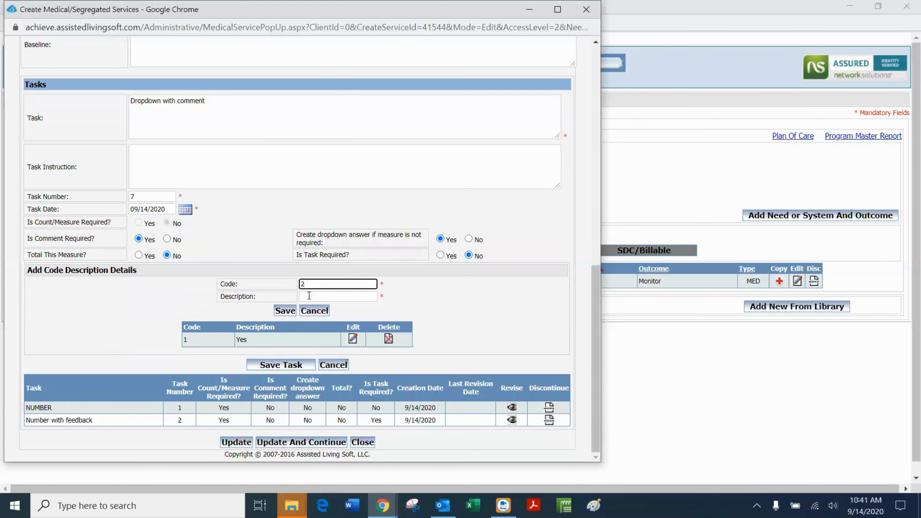
{"action": "left_click", "coordinate": [309, 296]}
{"action": "left_click", "coordinate": [312, 341]}
{"action": "left_click", "coordinate": [285, 311]}
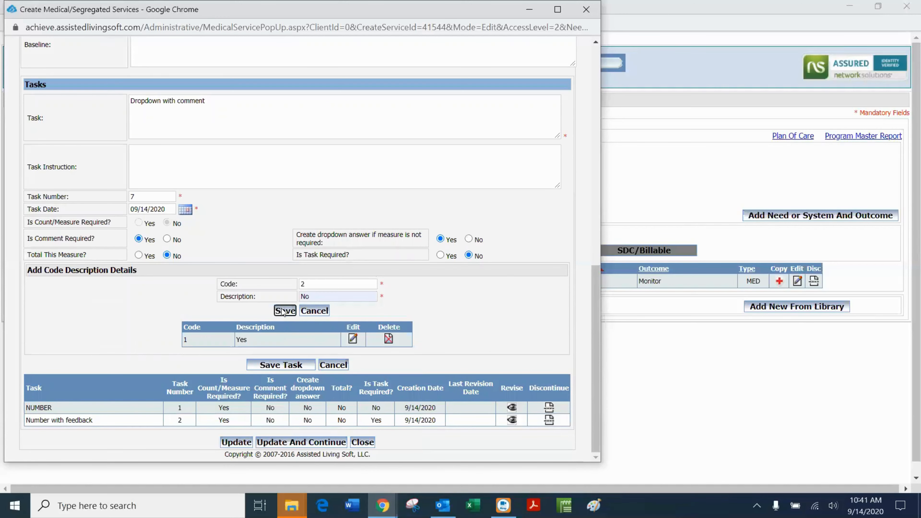
- Add a third dropdown answer with code 3 and the description "Orange"
{"action": "scroll", "coordinate": [391, 288], "scroll_direction": "down", "scroll_amount": 5}
{"action": "type", "text": "3"}
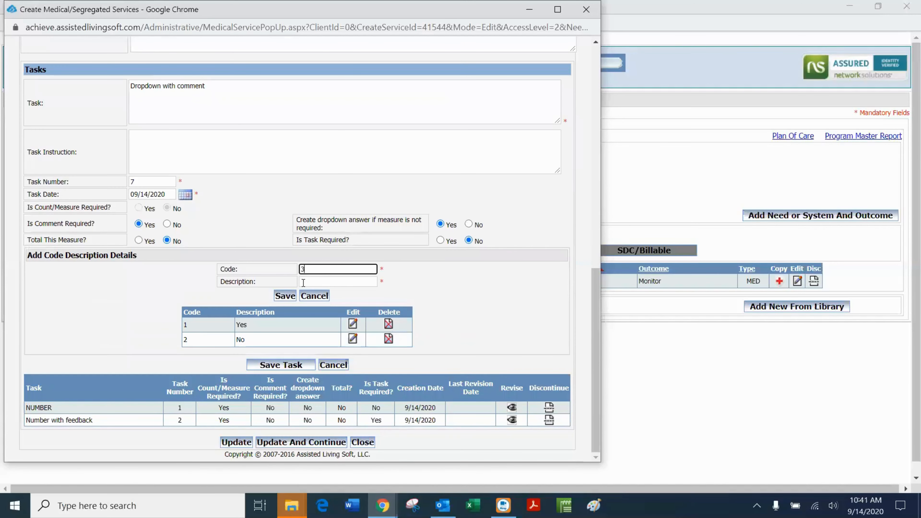
{"action": "left_click", "coordinate": [303, 282]}
{"action": "type", "text": "Orange"}
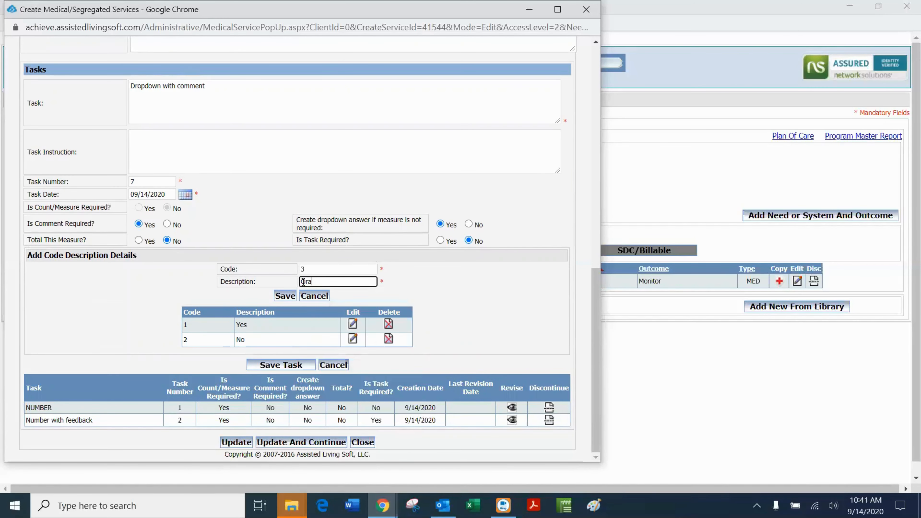
{"action": "left_click", "coordinate": [286, 300]}
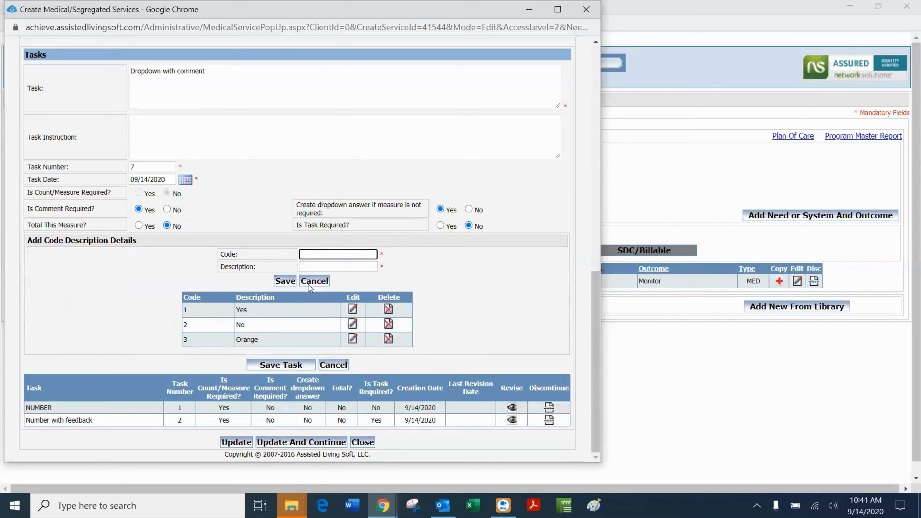
- Make the "Dropdown with comment" task required, and save both the task and the service
{"action": "left_click", "coordinate": [440, 226]}
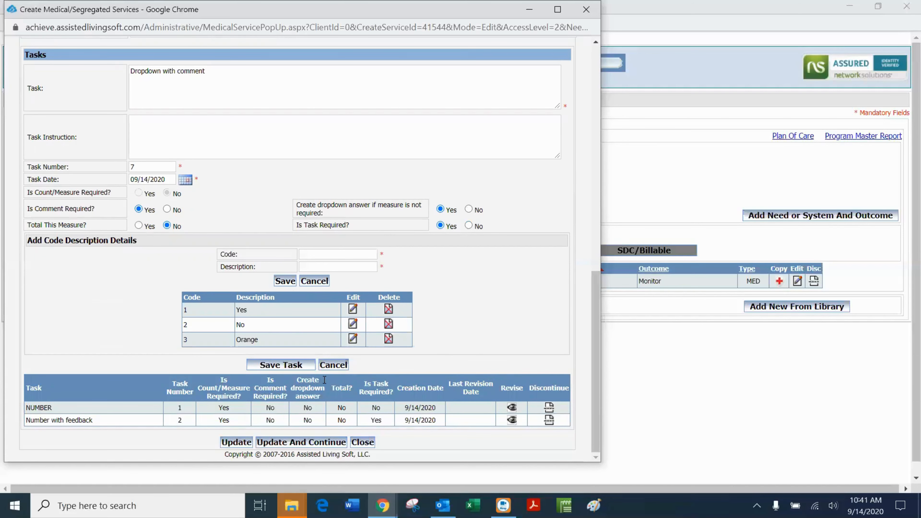
{"action": "left_click", "coordinate": [271, 365]}
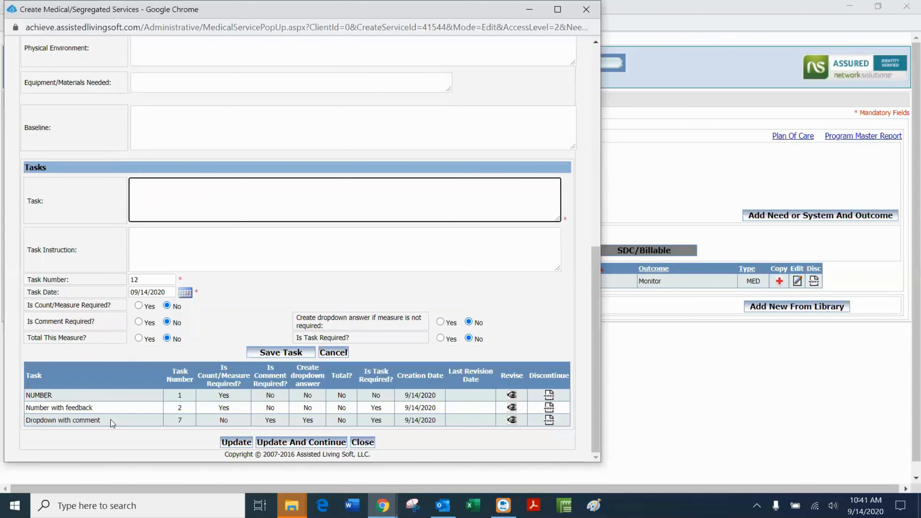
{"action": "left_click", "coordinate": [236, 442]}
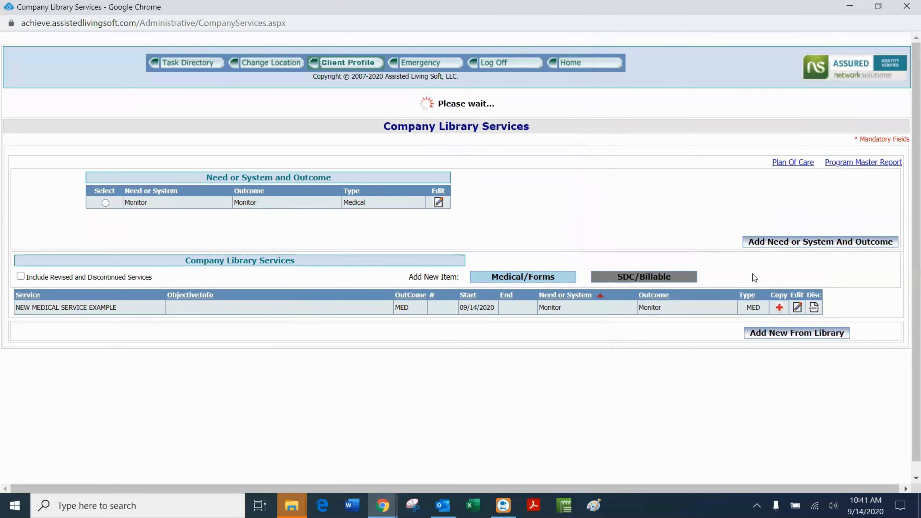
- Reopen the NEW MEDICAL SERVICE EXAMPLE service to review its fields and task list, and close it without changes
{"action": "left_click", "coordinate": [797, 307]}
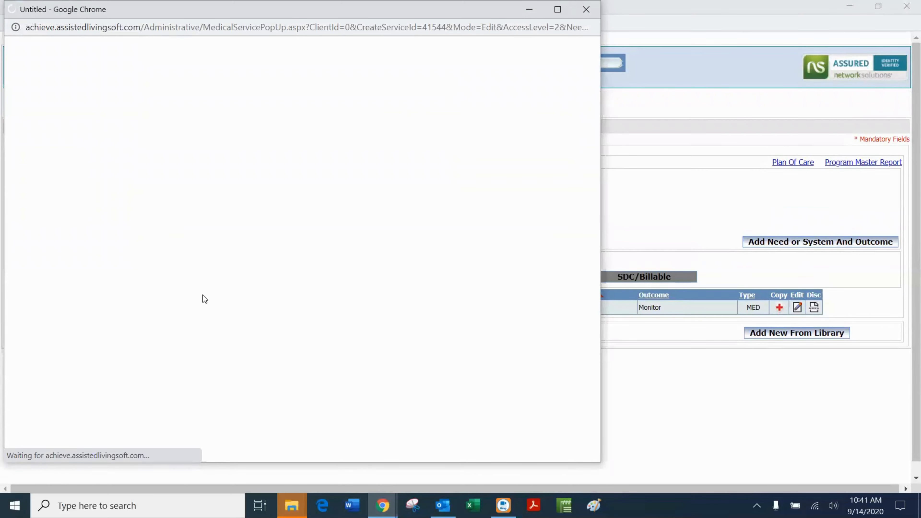
{"action": "scroll", "coordinate": [203, 295], "scroll_direction": "down", "scroll_amount": 10}
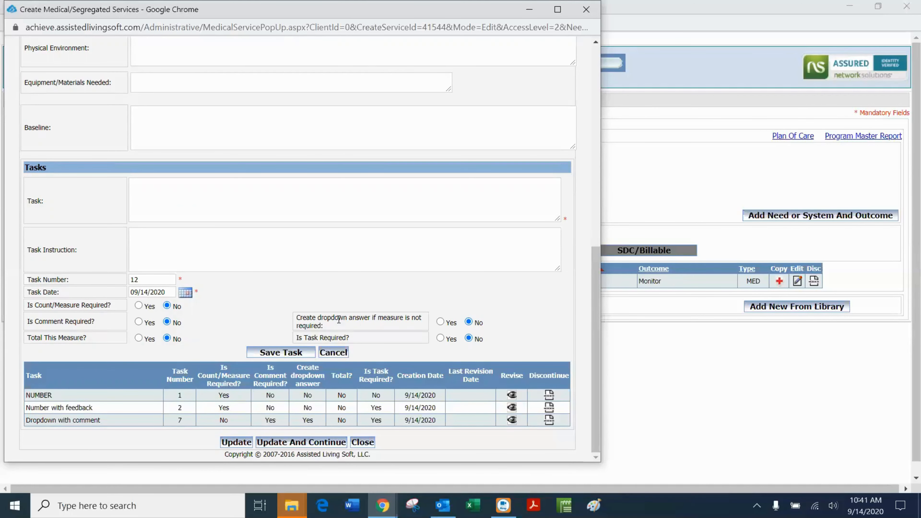
{"action": "scroll", "coordinate": [339, 319], "scroll_direction": "up", "scroll_amount": 10}
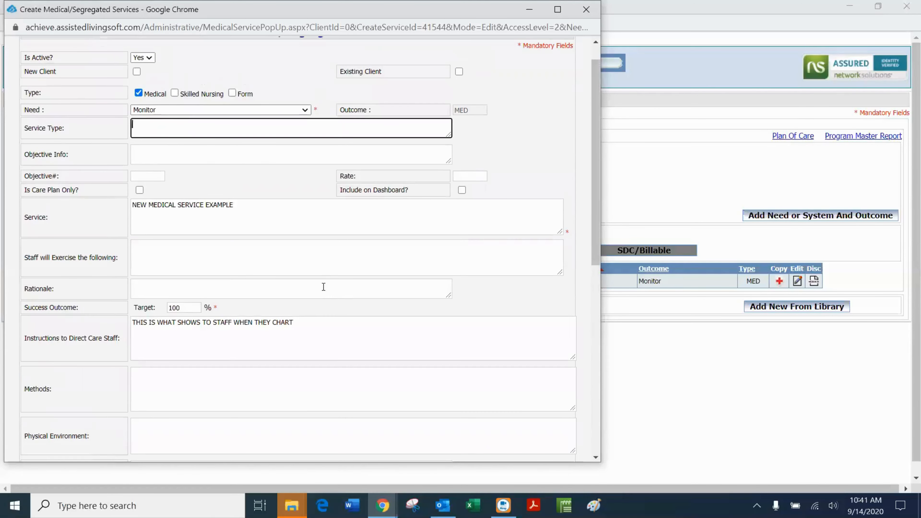
{"action": "scroll", "coordinate": [323, 286], "scroll_direction": "down", "scroll_amount": 10}
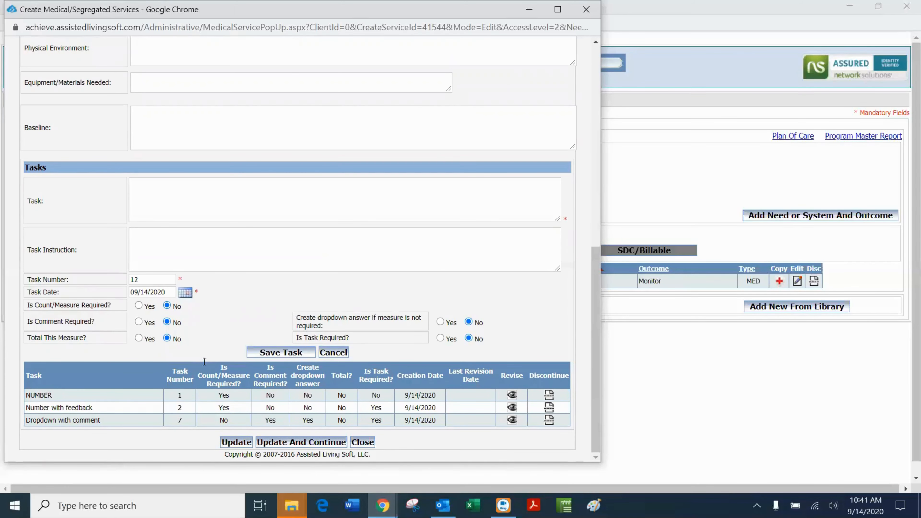
{"action": "scroll", "coordinate": [226, 275], "scroll_direction": "up", "scroll_amount": 10}
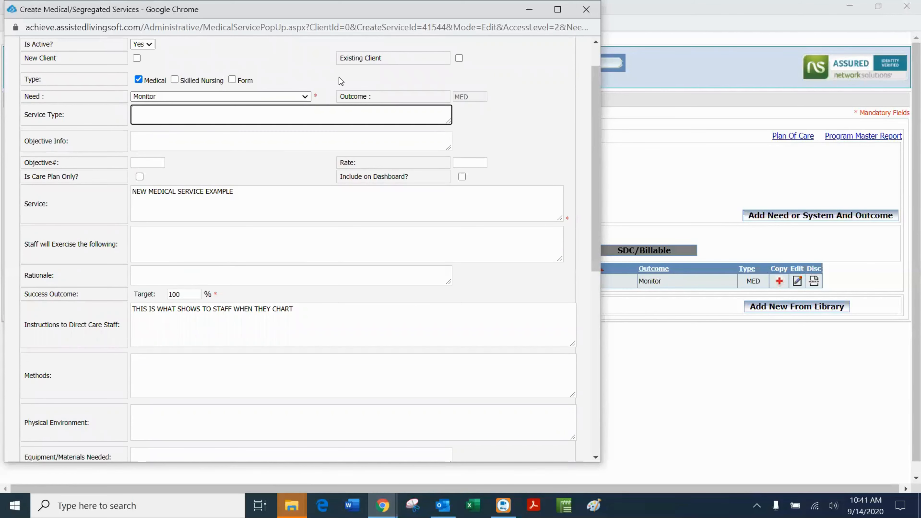
{"action": "left_click_drag", "start_coordinate": [339, 9], "coordinate": [298, 165]}
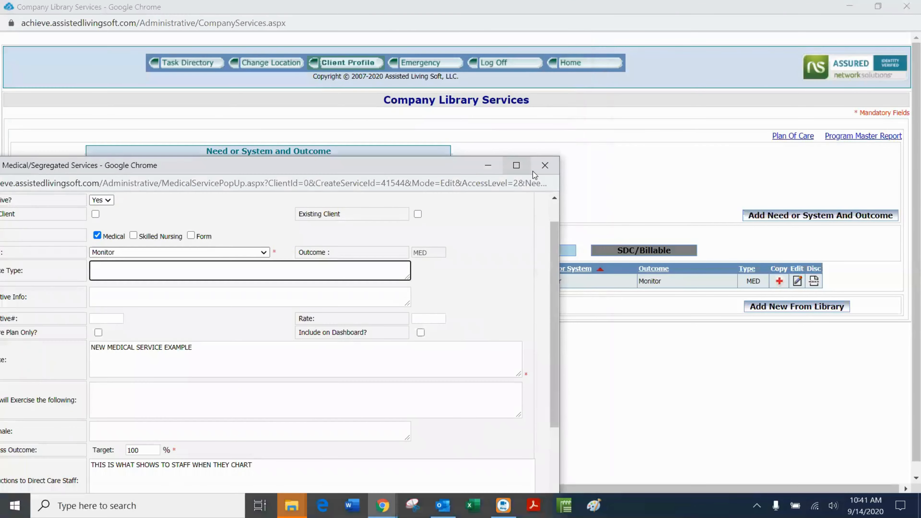
{"action": "left_click", "coordinate": [545, 166]}
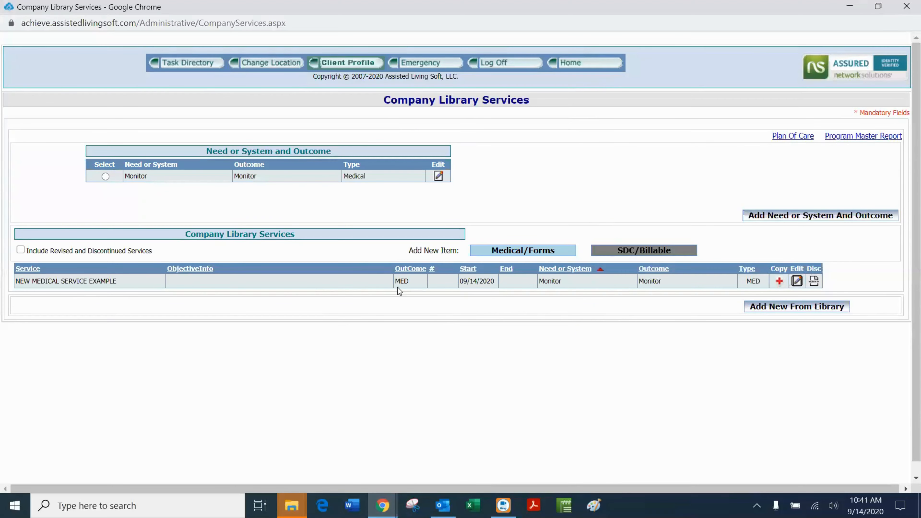
- Go to Client Information and Program and enter the client's full name in the Client Admissions form
{"action": "mouse_move", "coordinate": [201, 63]}
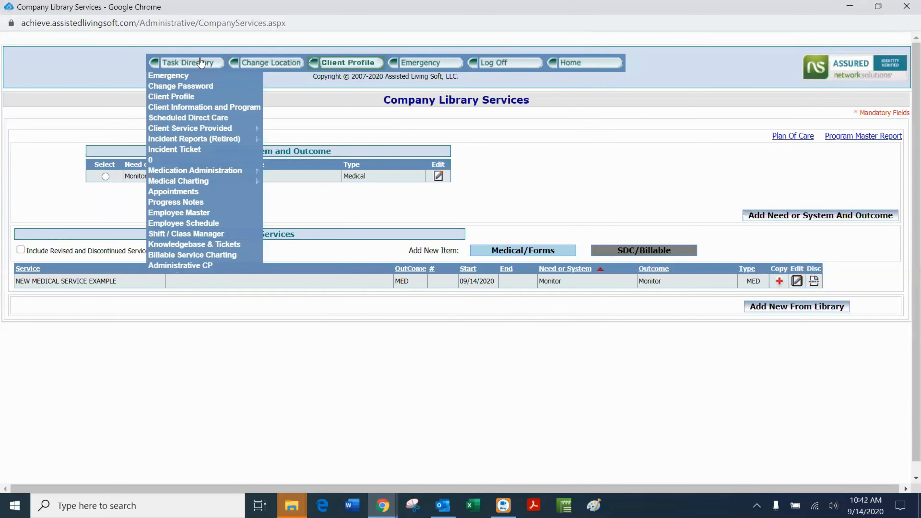
{"action": "left_click", "coordinate": [193, 108]}
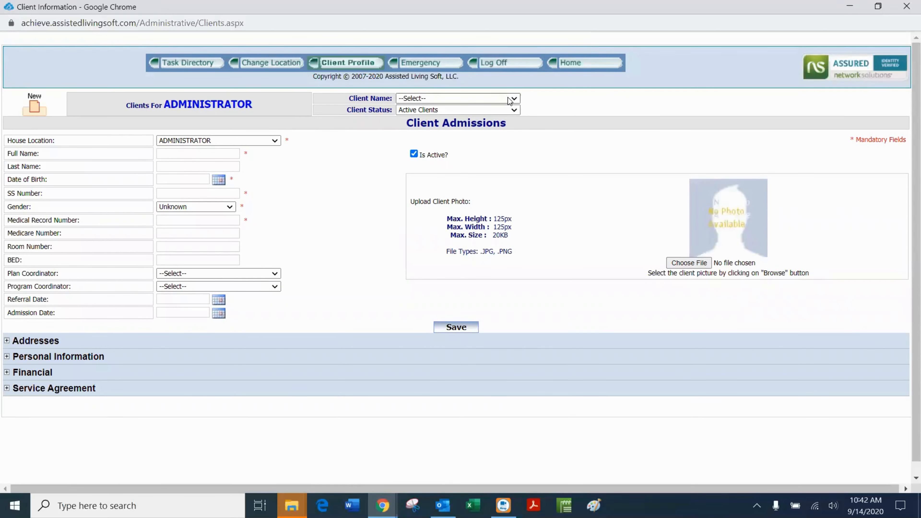
{"action": "left_click", "coordinate": [510, 101]}
{"action": "left_click", "coordinate": [508, 98]}
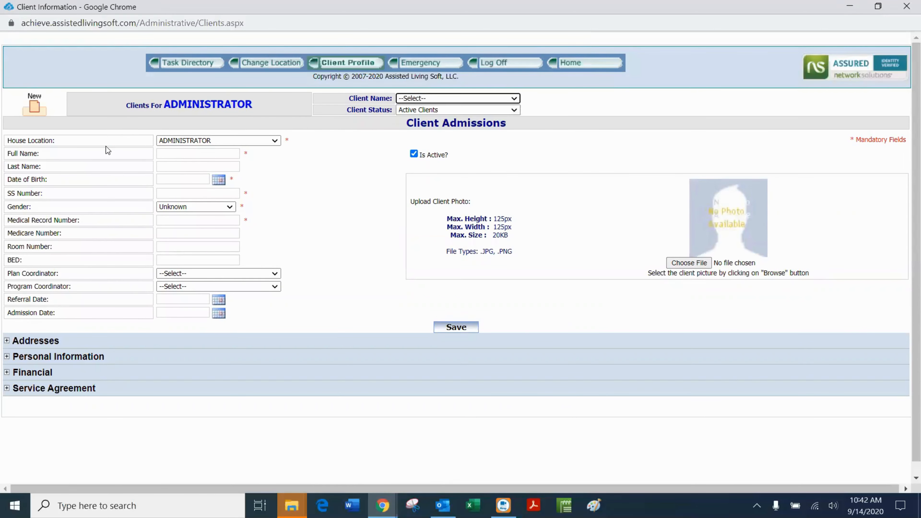
{"action": "left_click", "coordinate": [186, 152]}
{"action": "type", "text": "new guy"}
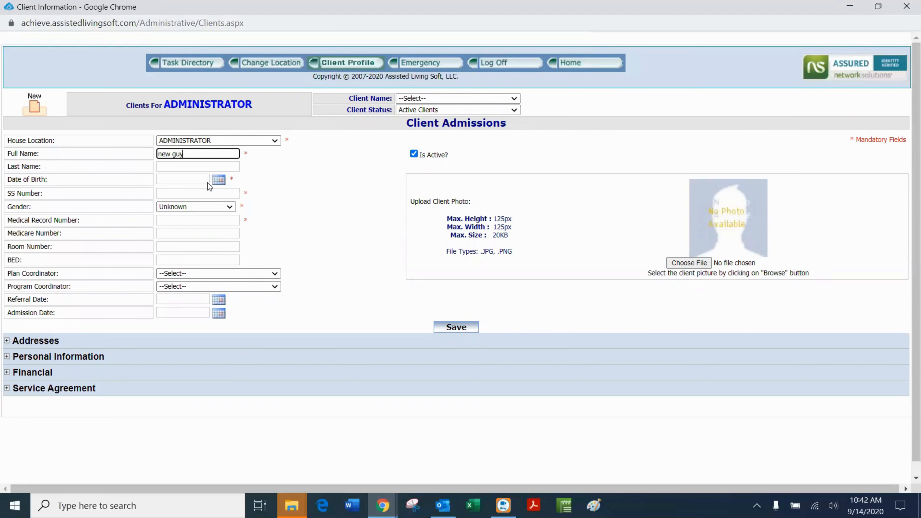
- Fill in the client's date of birth, SS number and medical record number, and save the admission
{"action": "left_click", "coordinate": [218, 180]}
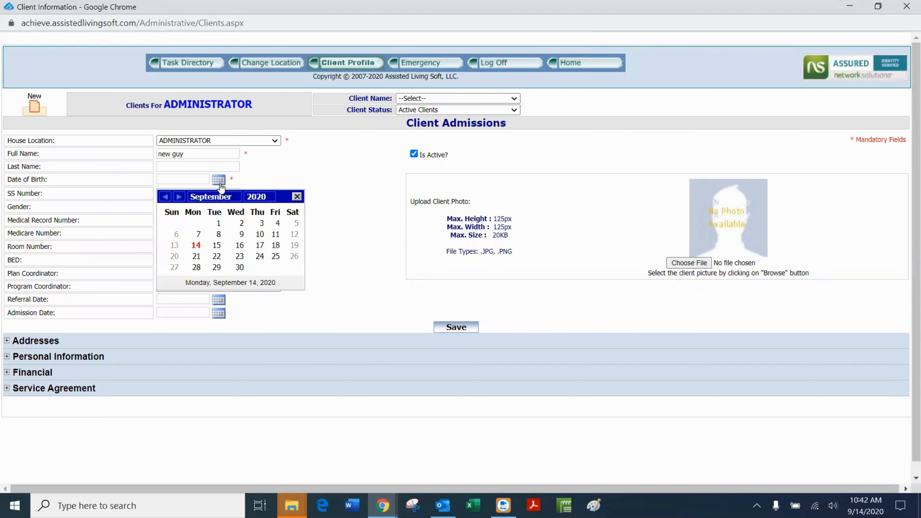
{"action": "left_click", "coordinate": [200, 247]}
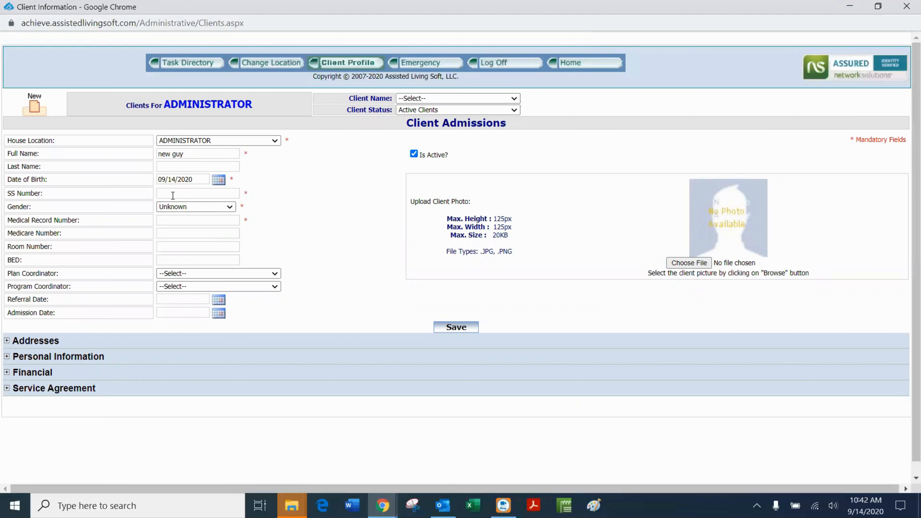
{"action": "left_click", "coordinate": [178, 193]}
{"action": "type", "text": "x"}
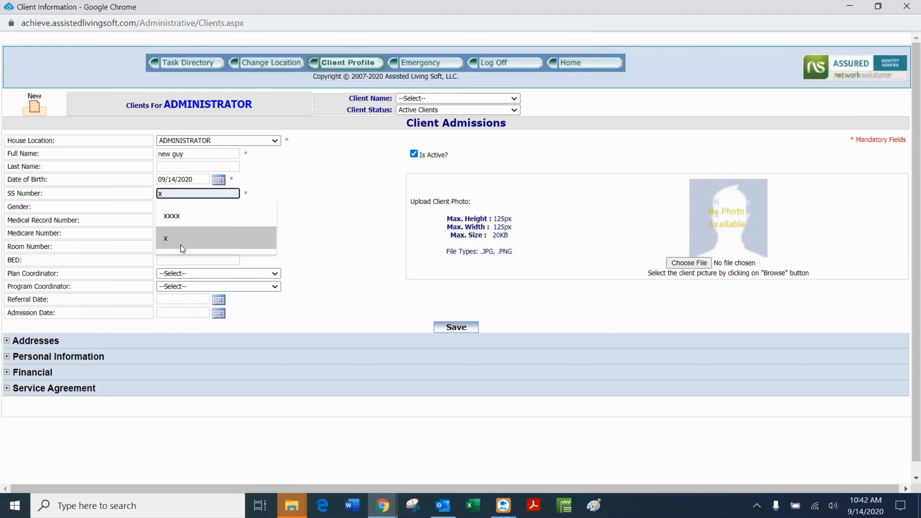
{"action": "left_click", "coordinate": [307, 215]}
{"action": "left_click", "coordinate": [176, 218]}
{"action": "type", "text": "x"}
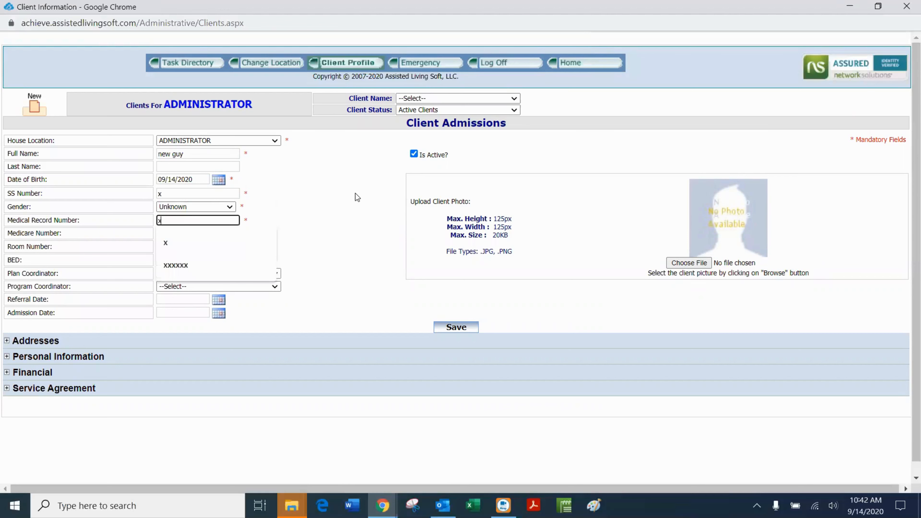
{"action": "left_click", "coordinate": [459, 312]}
{"action": "left_click", "coordinate": [446, 329]}
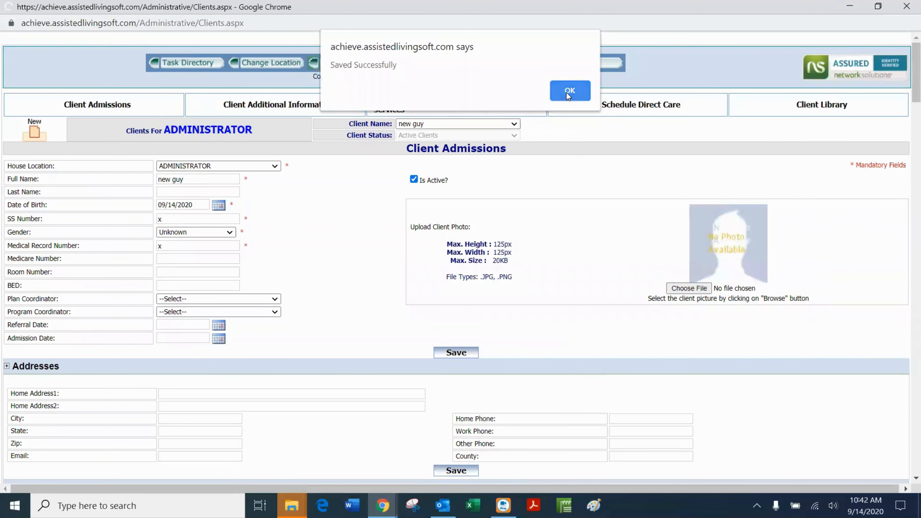
{"action": "left_click", "coordinate": [568, 94]}
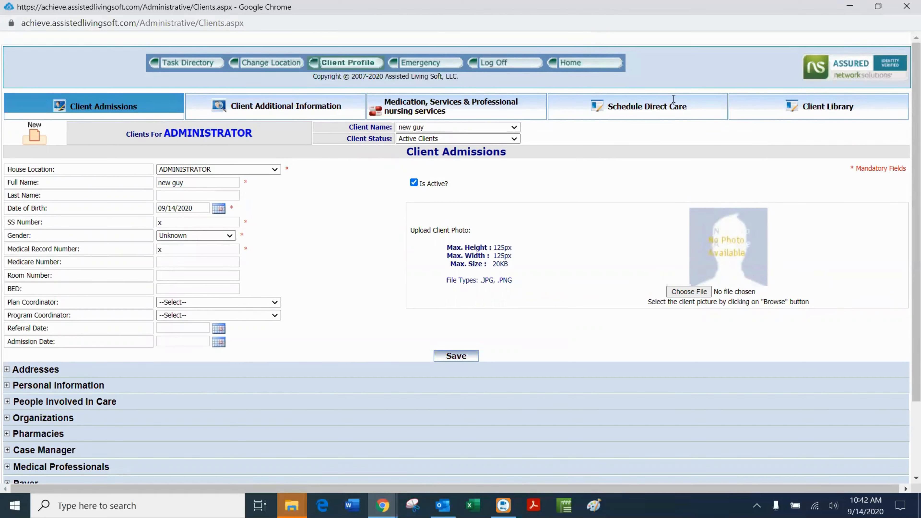
- Return to the home page and reopen the new client's record in Client Information and Program
{"action": "left_click", "coordinate": [587, 65]}
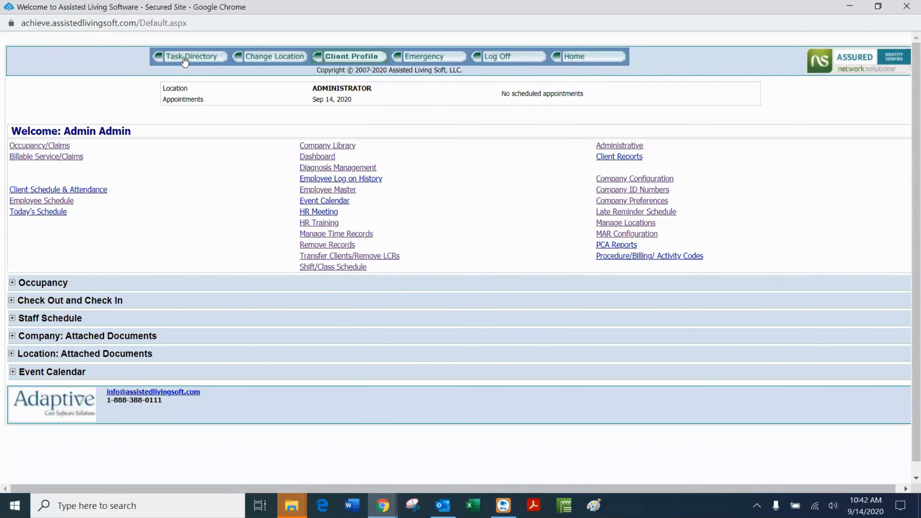
{"action": "mouse_move", "coordinate": [184, 61]}
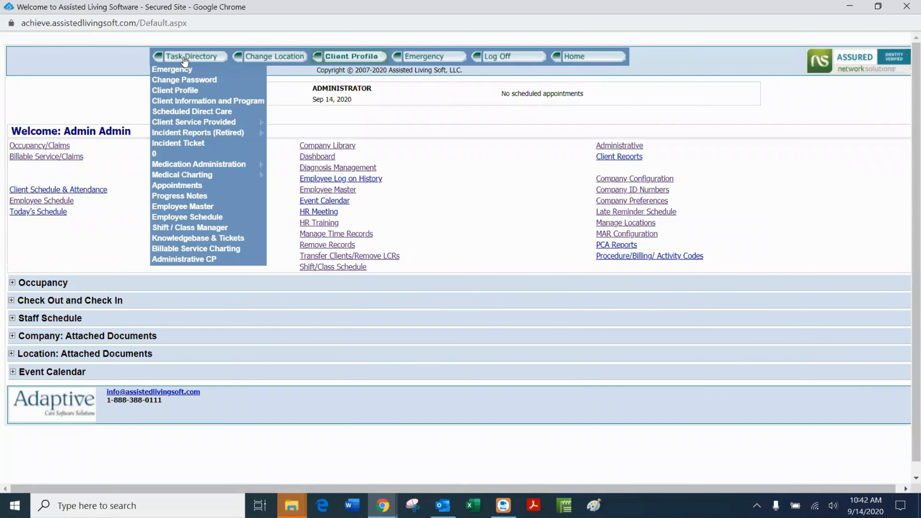
{"action": "left_click", "coordinate": [177, 102]}
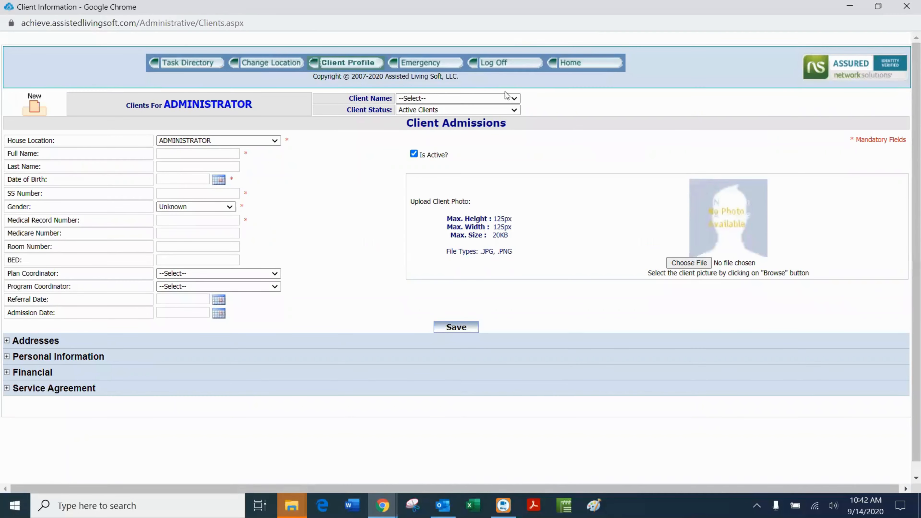
{"action": "left_click", "coordinate": [507, 97]}
{"action": "left_click", "coordinate": [410, 131]}
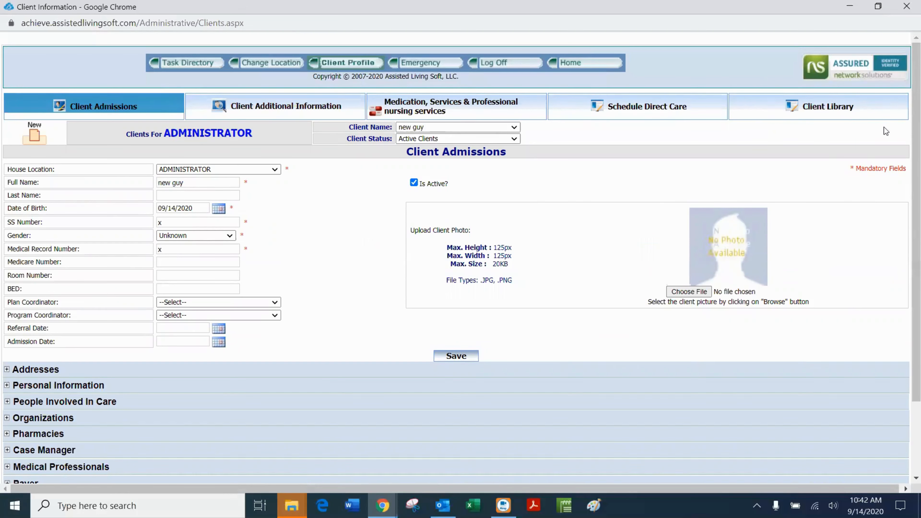
- Add NEW MEDICAL SERVICE EXAMPLE from the company library to the client's Client Library and approve it
{"action": "left_click", "coordinate": [794, 107]}
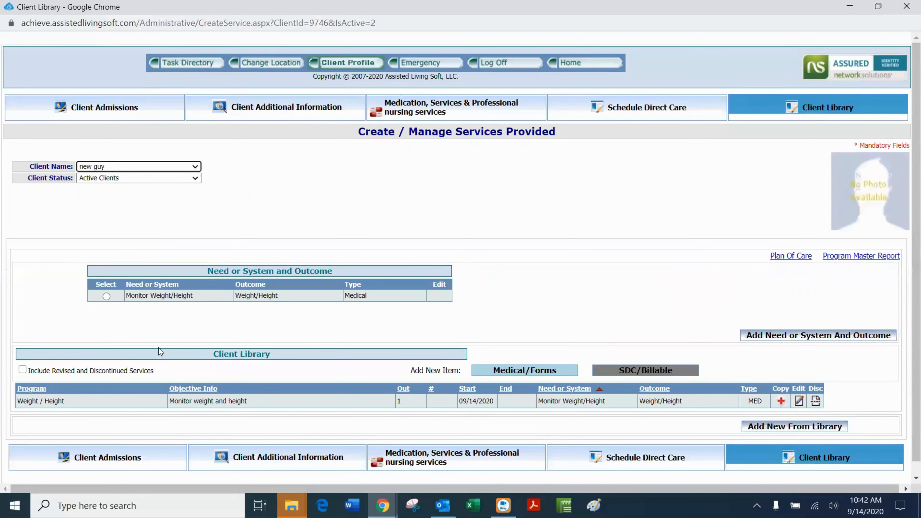
{"action": "scroll", "coordinate": [180, 340], "scroll_direction": "down", "scroll_amount": 1}
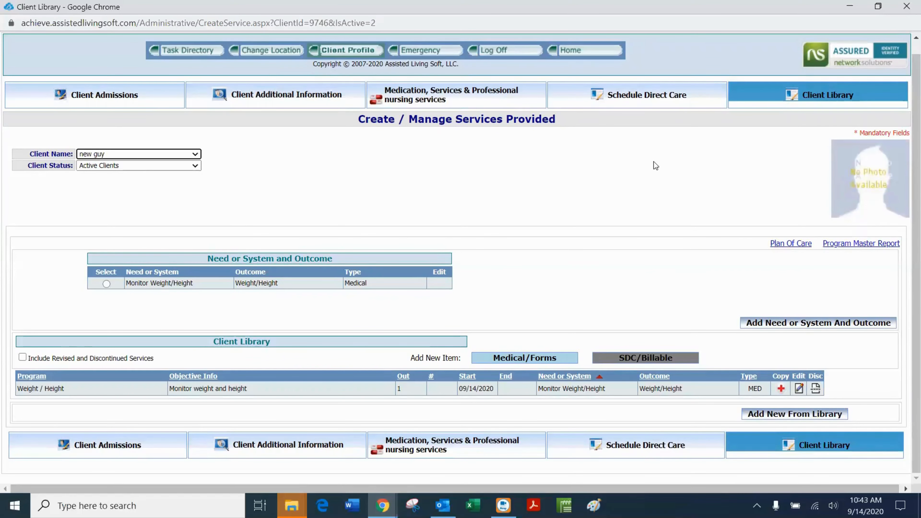
{"action": "left_click", "coordinate": [785, 416]}
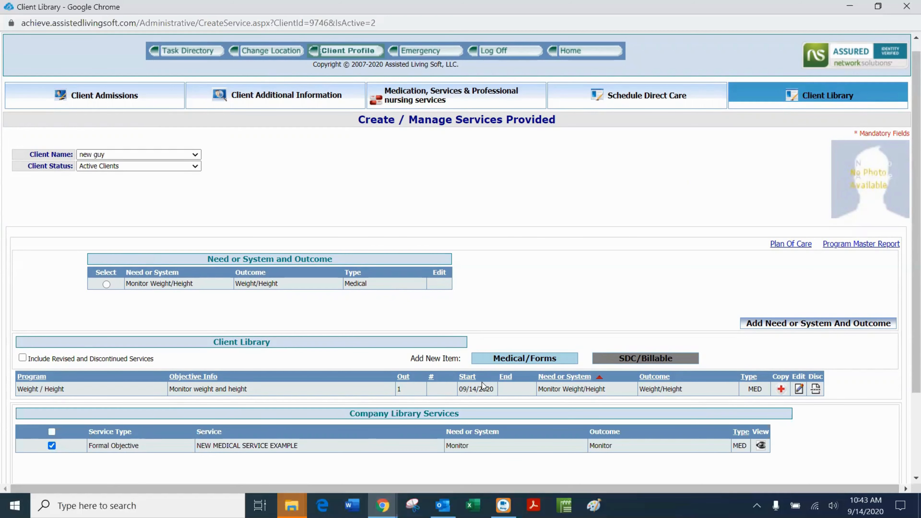
{"action": "scroll", "coordinate": [354, 454], "scroll_direction": "down", "scroll_amount": 3}
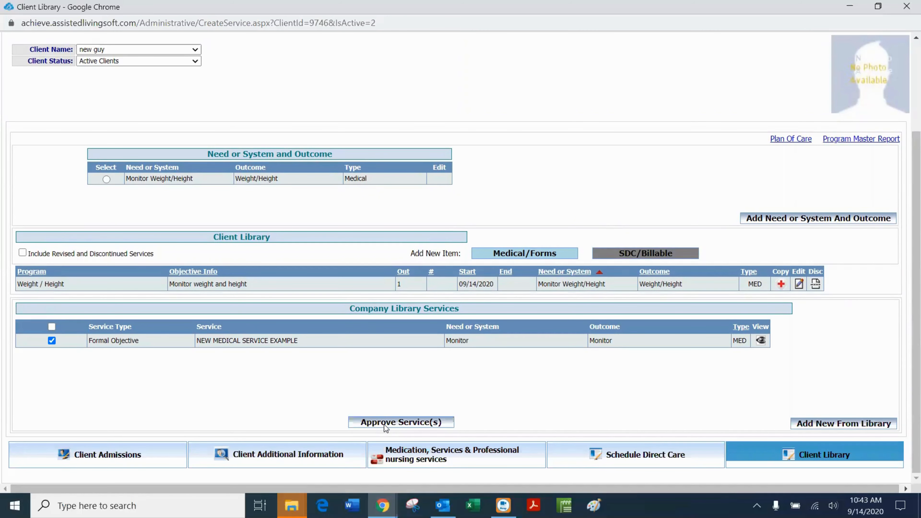
{"action": "left_click", "coordinate": [391, 425]}
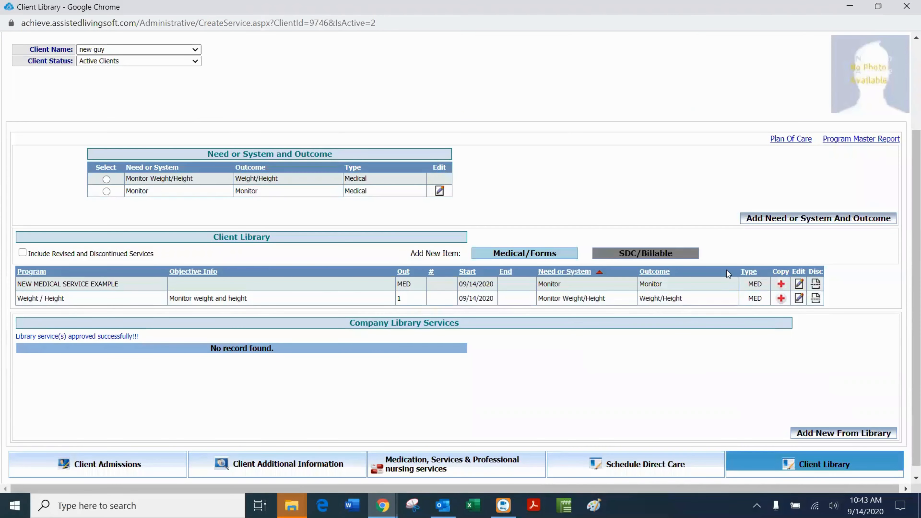
- Schedule NEW MEDICAL SERVICE EXAMPLE as a PRN medical service for the client and insert the record
{"action": "scroll", "coordinate": [631, 199], "scroll_direction": "up", "scroll_amount": 3}
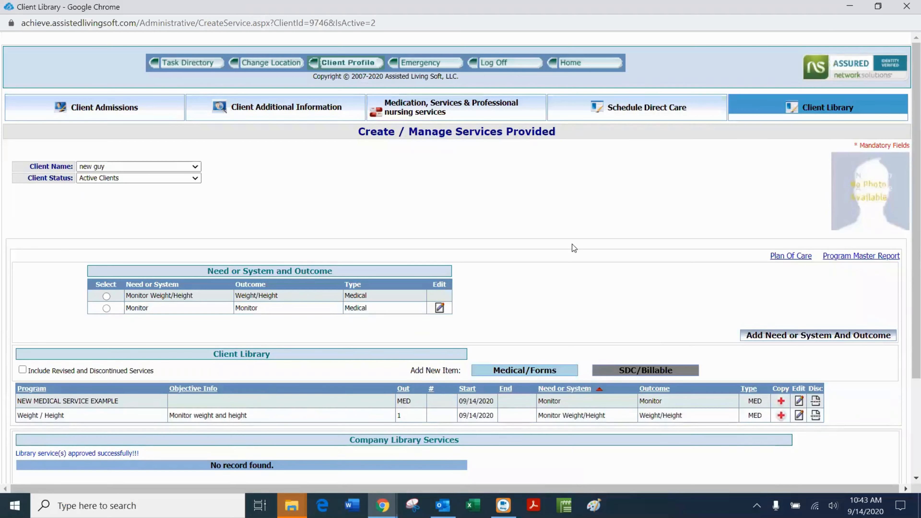
{"action": "left_click", "coordinate": [377, 109]}
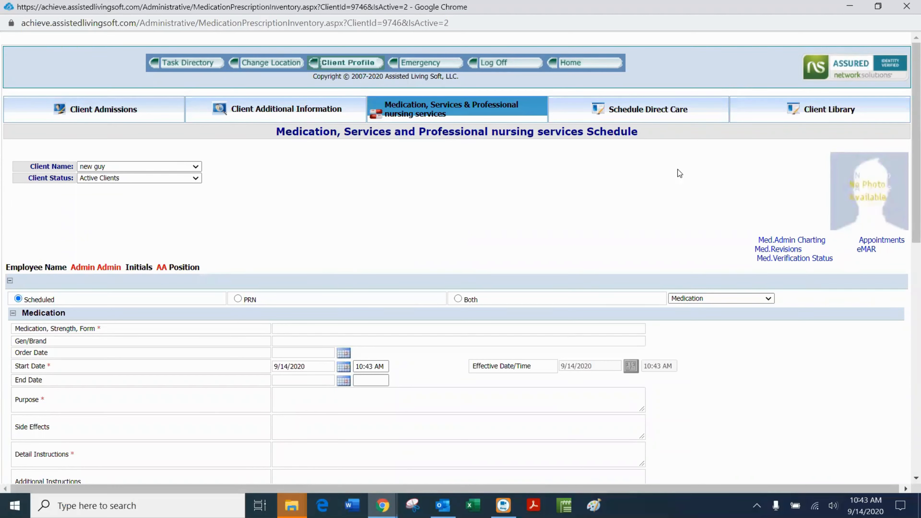
{"action": "left_click", "coordinate": [769, 300]}
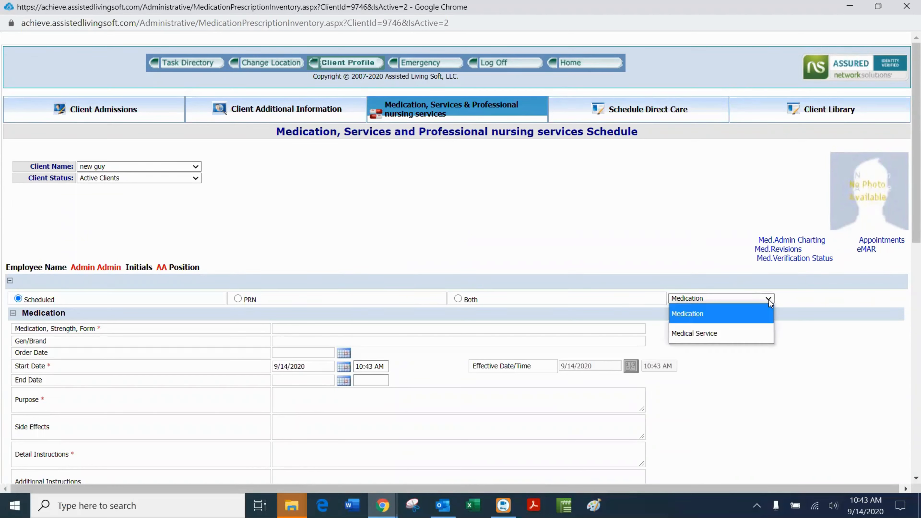
{"action": "left_click", "coordinate": [722, 337]}
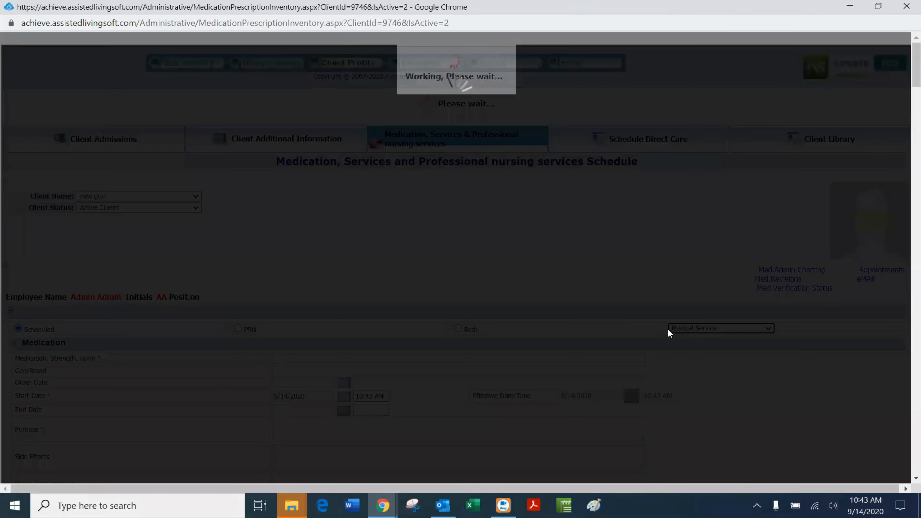
{"action": "scroll", "coordinate": [295, 396], "scroll_direction": "down", "scroll_amount": 5}
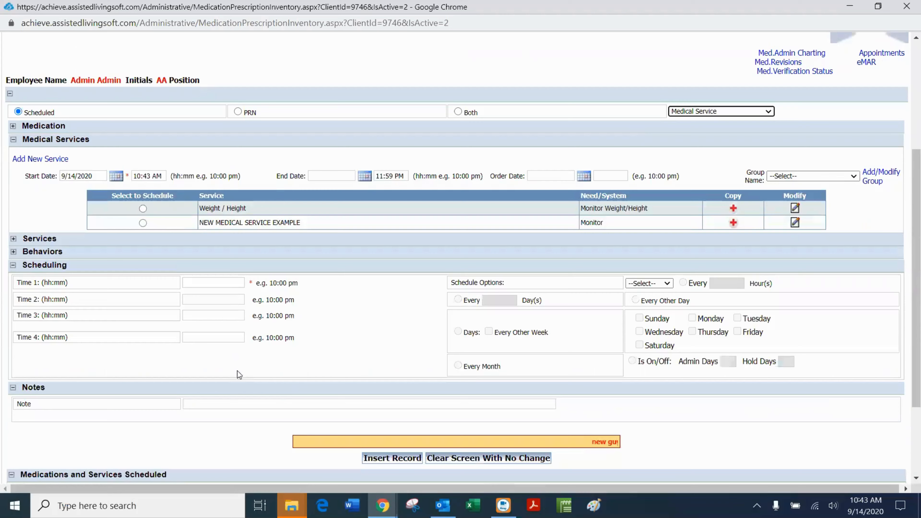
{"action": "left_click", "coordinate": [143, 222]}
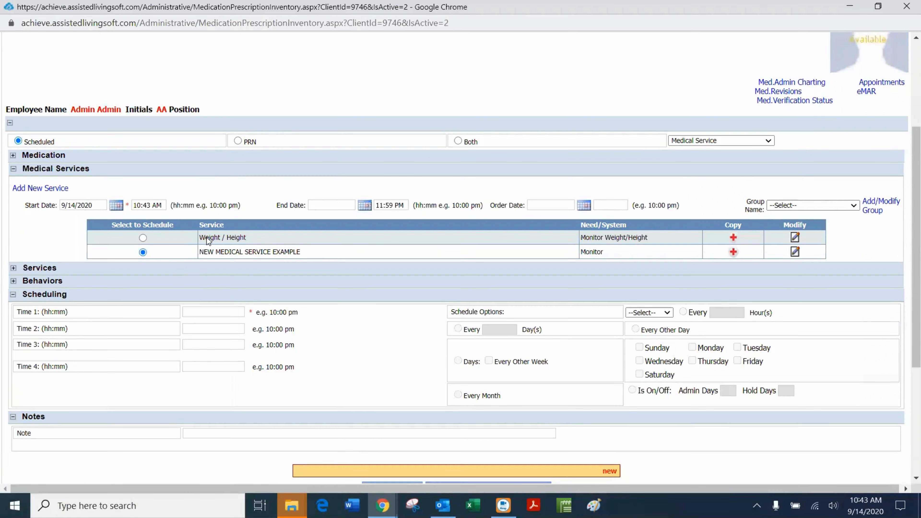
{"action": "left_click", "coordinate": [238, 142]}
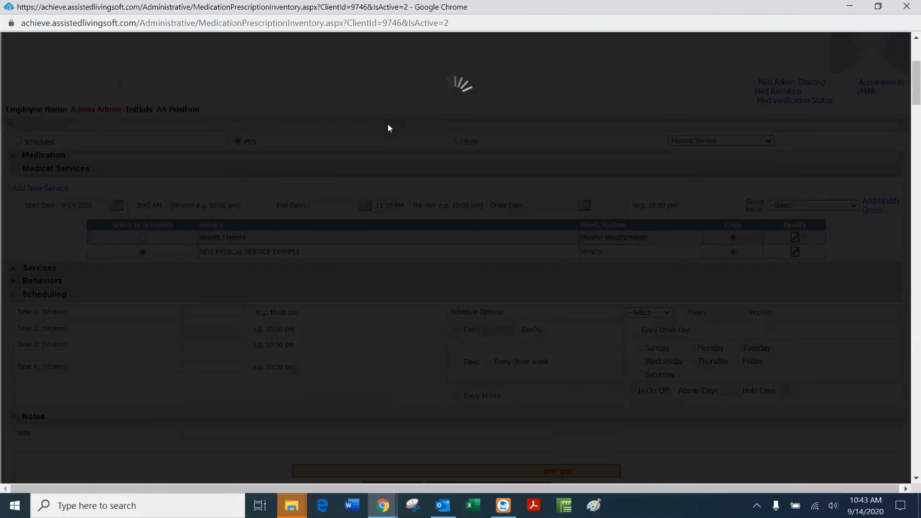
{"action": "scroll", "coordinate": [388, 126], "scroll_direction": "down", "scroll_amount": 2}
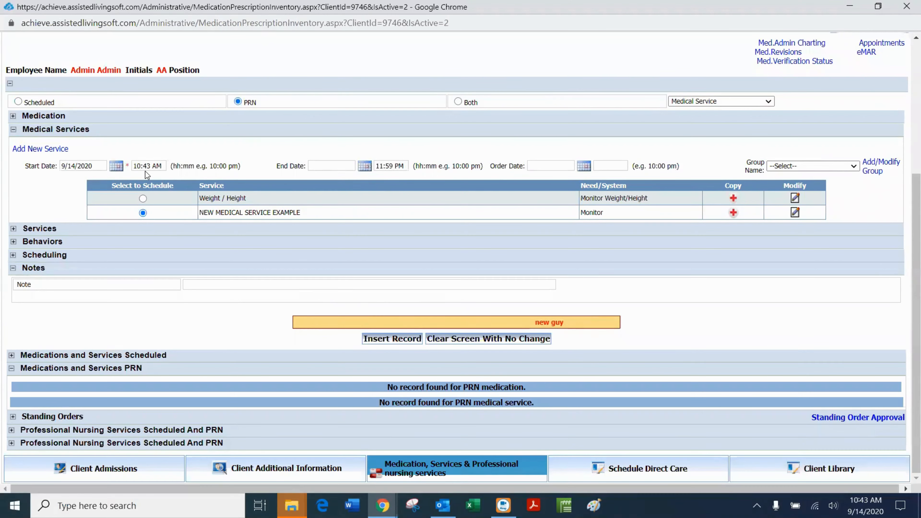
{"action": "left_click", "coordinate": [386, 338]}
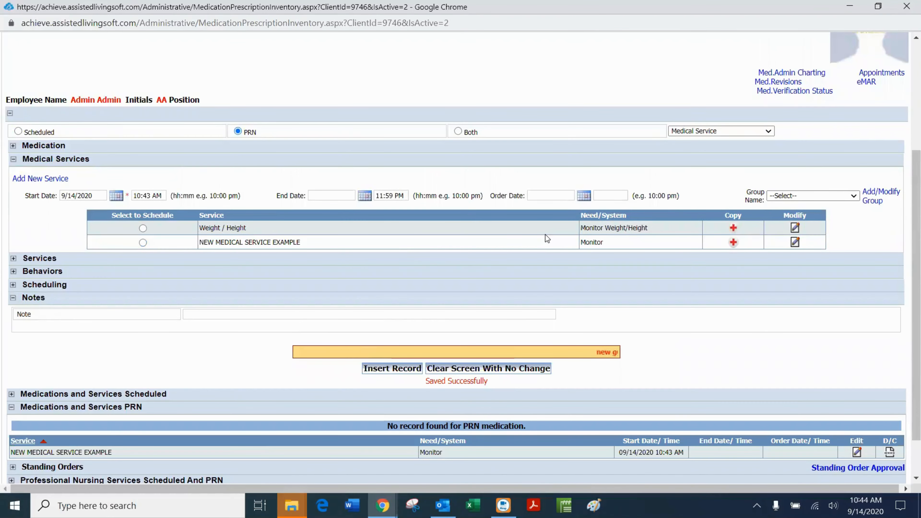
- Go to Medication Administration for the new client and select the PRN service NEW MEDICAL SERVICE EXAMPLE for charting
{"action": "scroll", "coordinate": [544, 236], "scroll_direction": "up", "scroll_amount": 5}
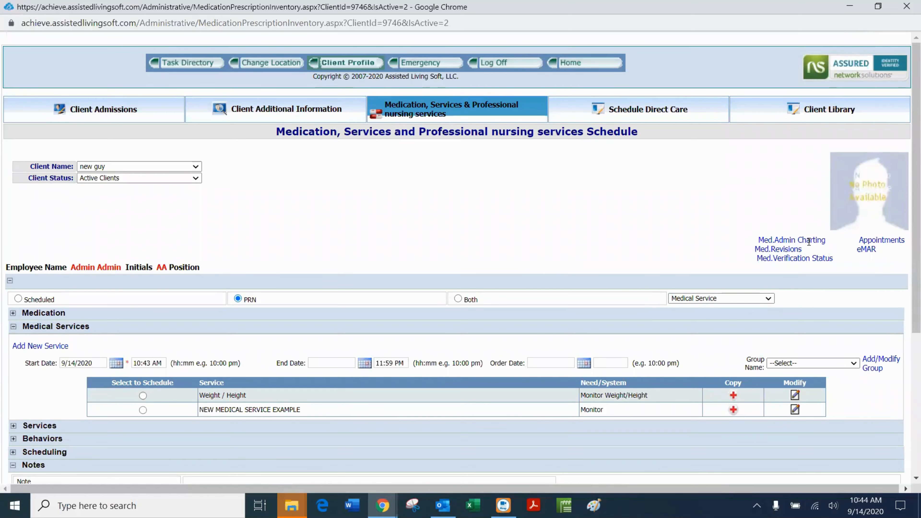
{"action": "mouse_move", "coordinate": [192, 68]}
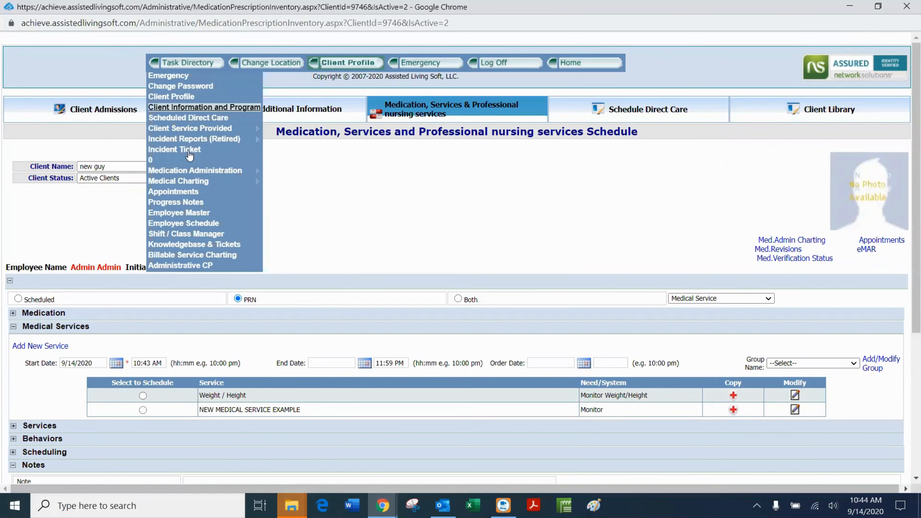
{"action": "left_click", "coordinate": [187, 168]}
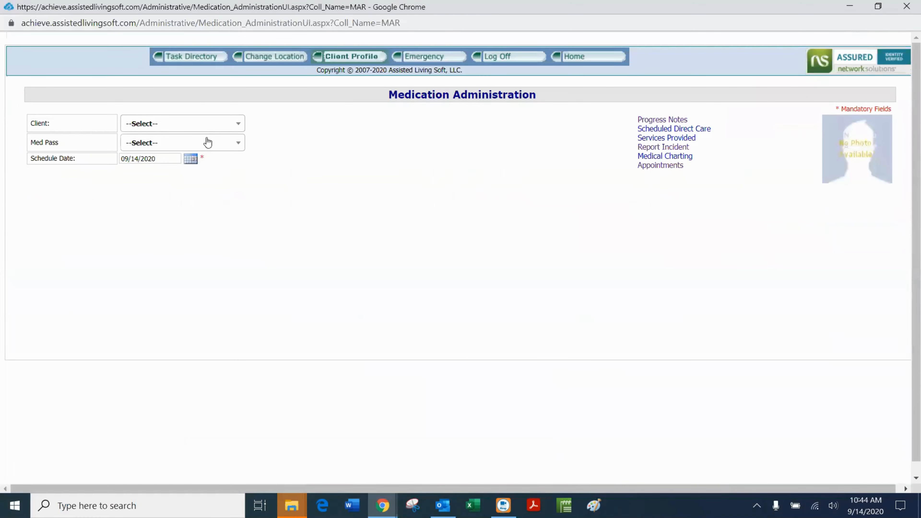
{"action": "left_click", "coordinate": [233, 123]}
{"action": "left_click", "coordinate": [136, 177]}
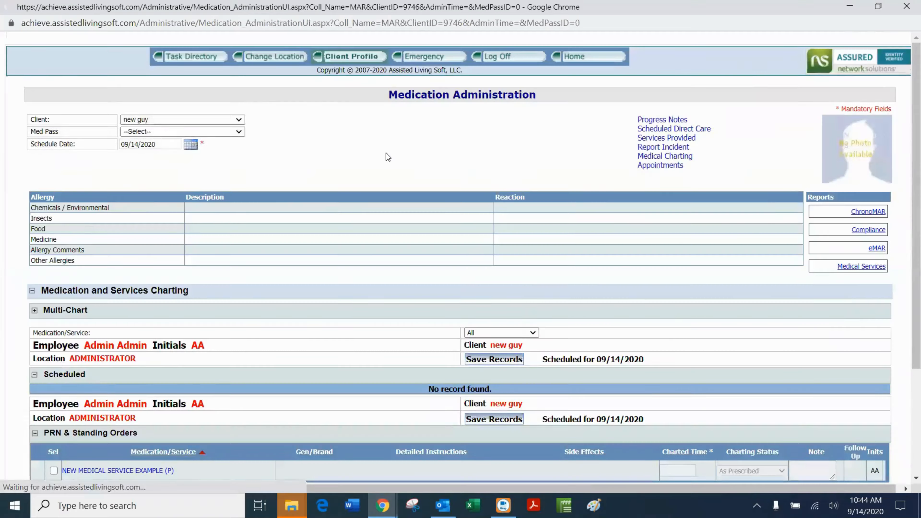
{"action": "scroll", "coordinate": [385, 157], "scroll_direction": "down", "scroll_amount": 3}
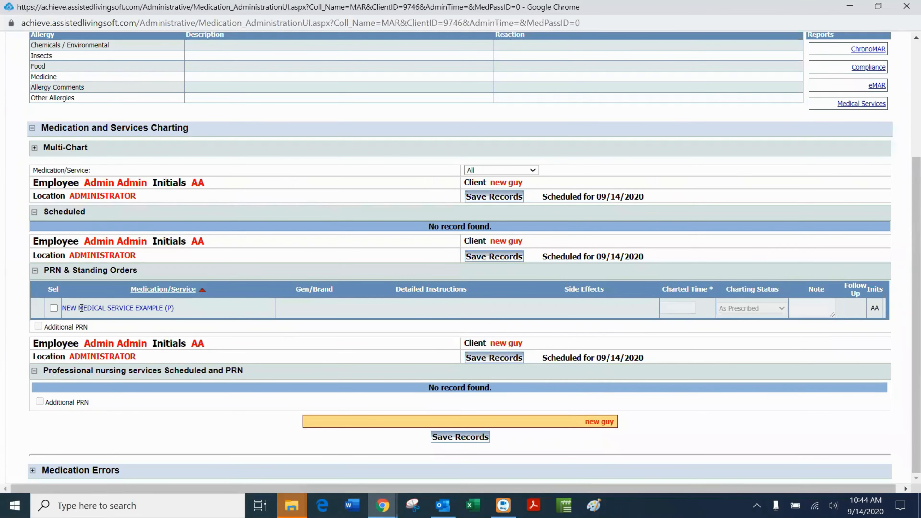
{"action": "left_click", "coordinate": [53, 307]}
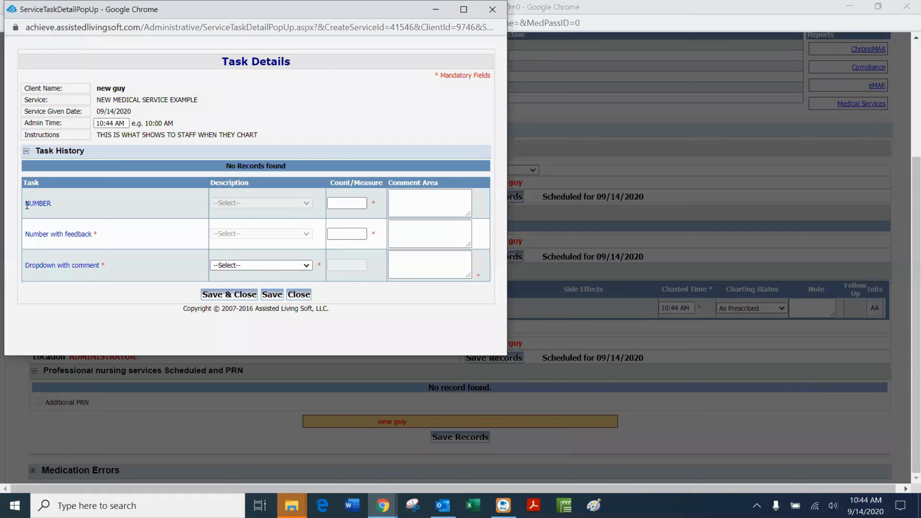
{"action": "left_click", "coordinate": [340, 203]}
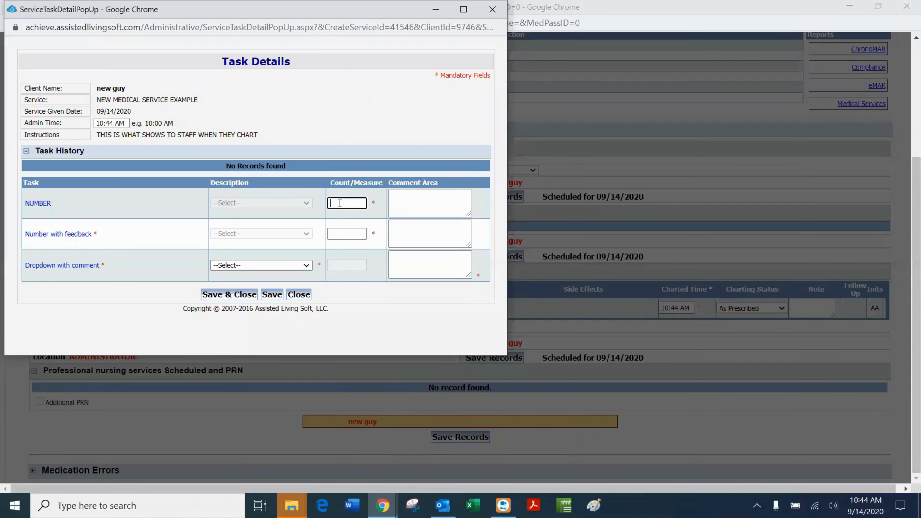
{"action": "type", "text": "1"}
{"action": "key", "text": "BackSpace"}
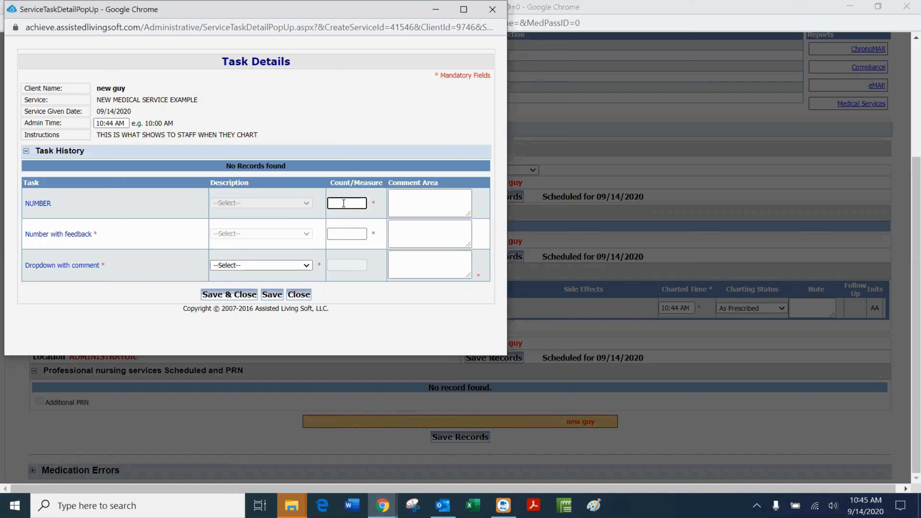
- Enter the comment ";sdlfkjs;fd" for the NUMBER task without a count, and try to save and close the task details
{"action": "left_click", "coordinate": [400, 203]}
{"action": "type", "text": ";sdlfkjs;fd"}
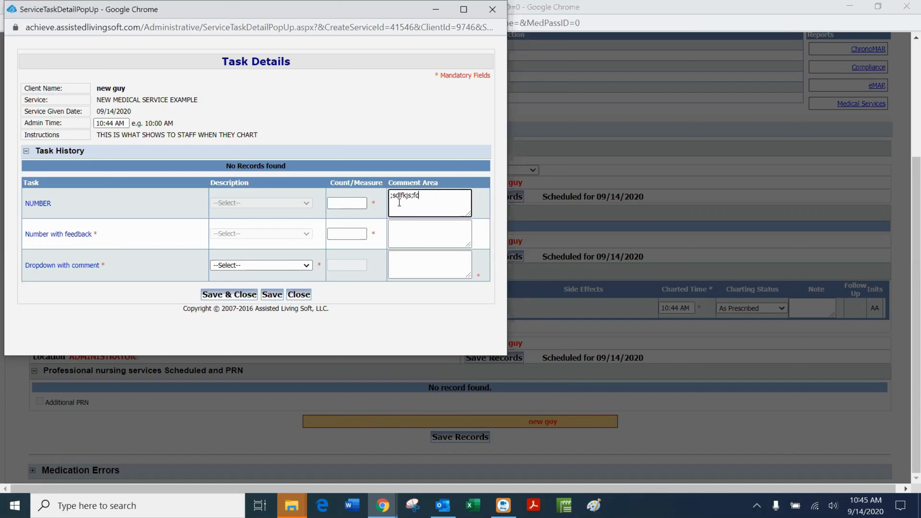
{"action": "left_click", "coordinate": [229, 294]}
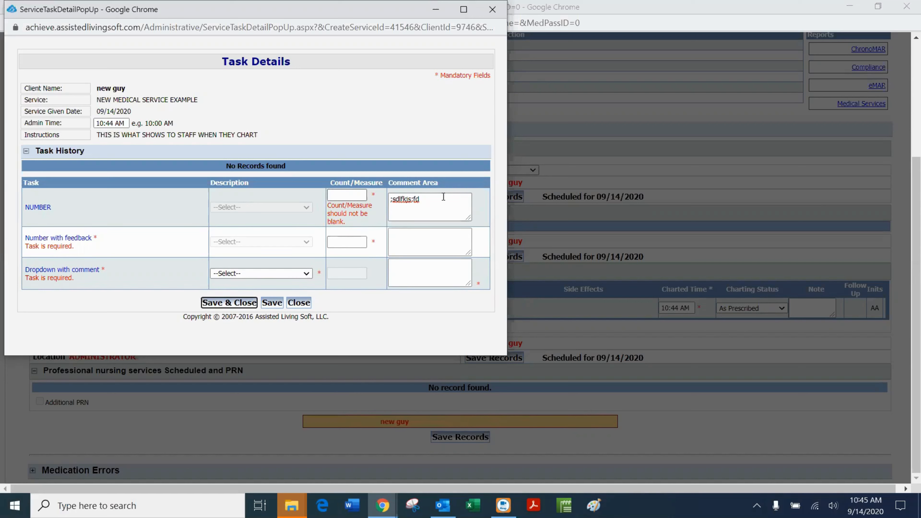
- Enter a count of 1 for NUMBER and 110 for Number with feedback, and try to save and close the task details
{"action": "left_click", "coordinate": [342, 194]}
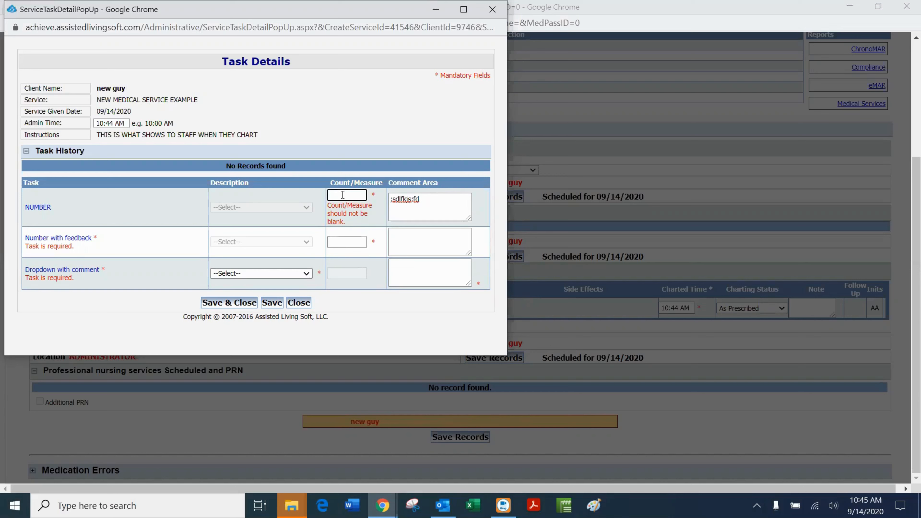
{"action": "type", "text": "1"}
{"action": "left_click", "coordinate": [357, 138]}
{"action": "left_click", "coordinate": [344, 243]}
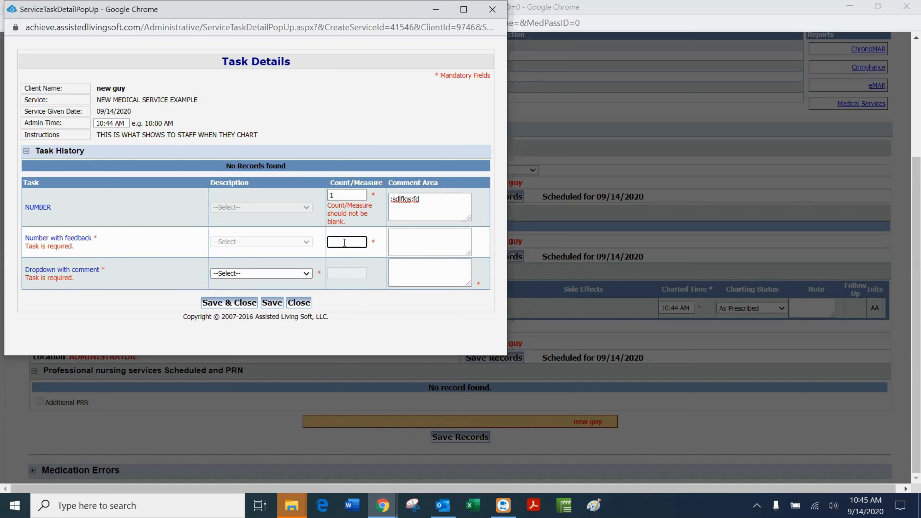
{"action": "type", "text": "110"}
{"action": "left_click", "coordinate": [234, 303]}
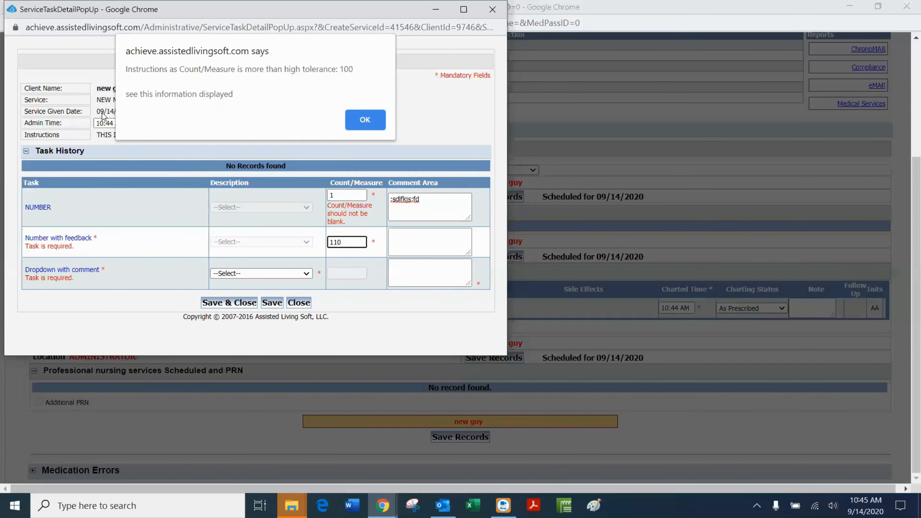
{"action": "left_click", "coordinate": [369, 121]}
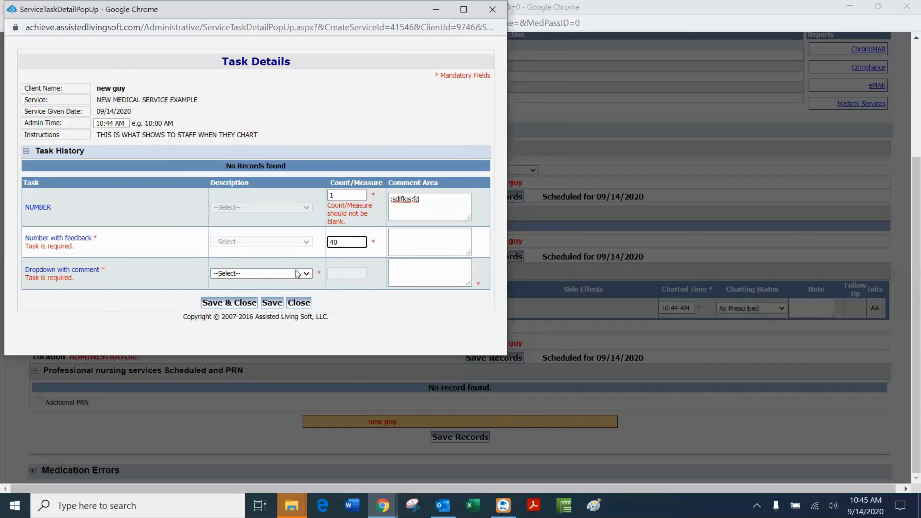
- Set the Number with feedback count to 40, choose Orange for Dropdown with comment, and try to save and close the task details
{"action": "left_click", "coordinate": [225, 303]}
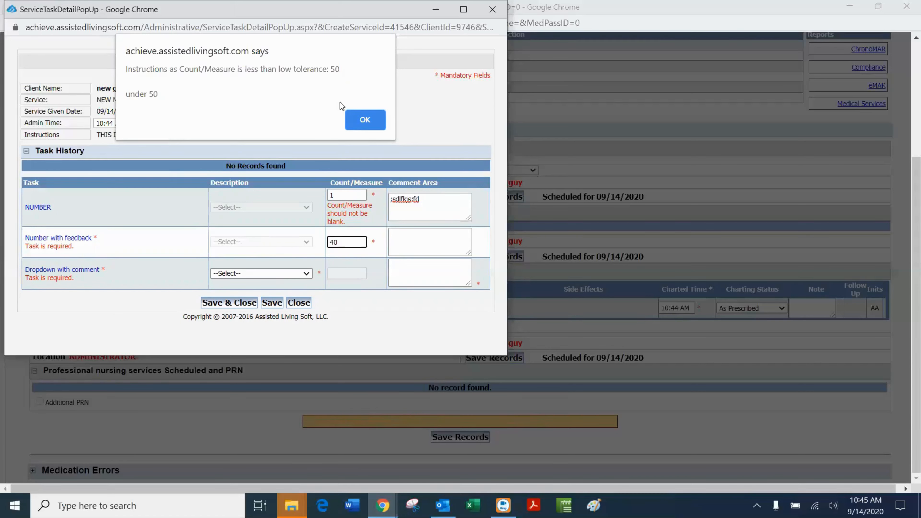
{"action": "left_click", "coordinate": [355, 123]}
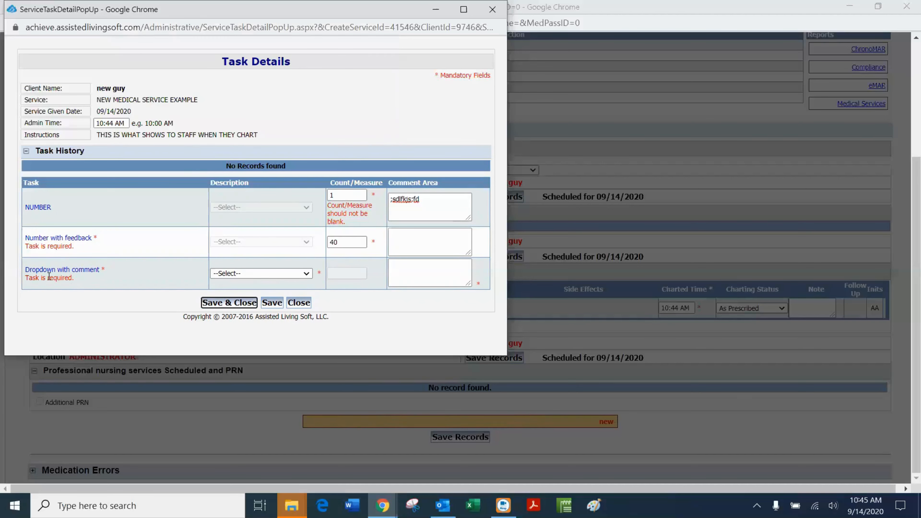
{"action": "left_click", "coordinate": [306, 274]}
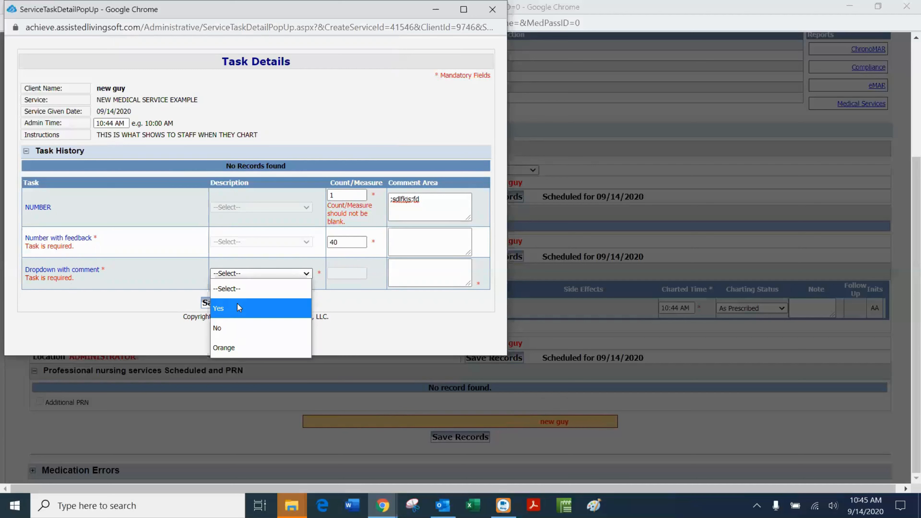
{"action": "left_click", "coordinate": [218, 348]}
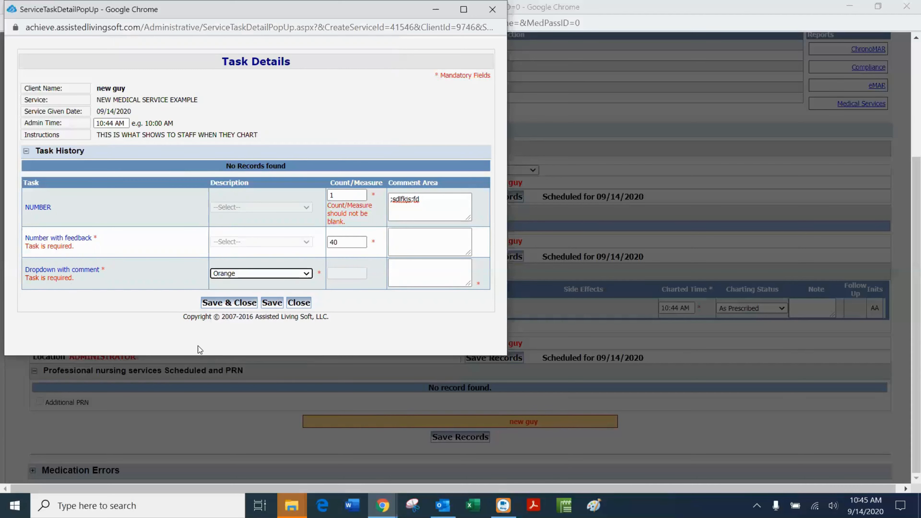
{"action": "left_click", "coordinate": [223, 306]}
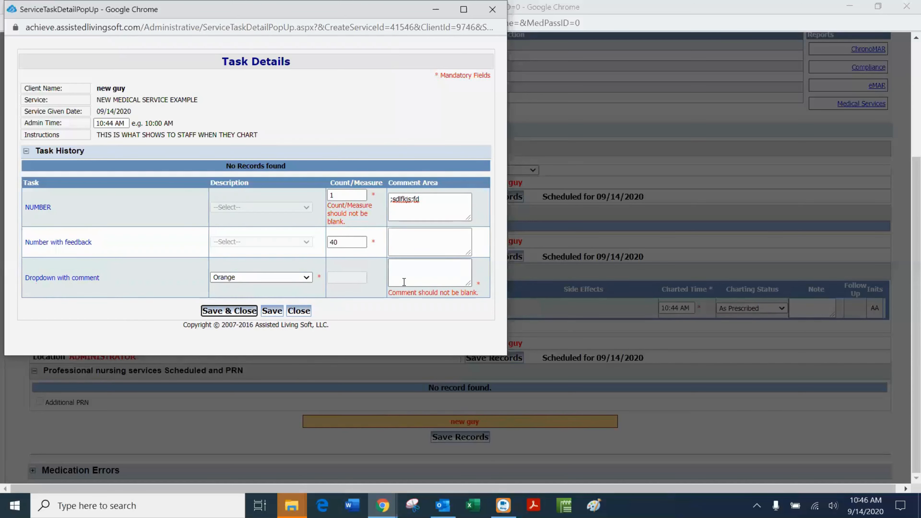
- Enter "comment" as the comment for the Dropdown with comment task, and save and close the task details
{"action": "left_click", "coordinate": [413, 267]}
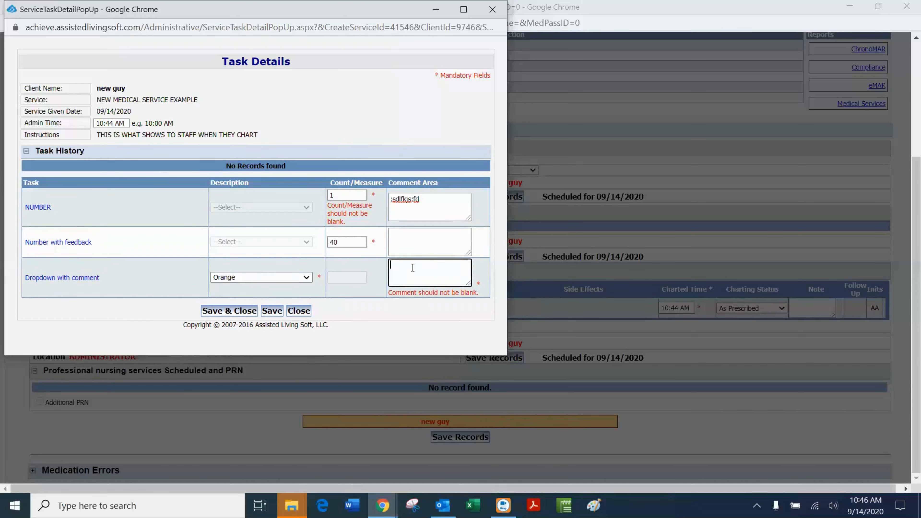
{"action": "type", "text": "comment"}
{"action": "left_click", "coordinate": [207, 312]}
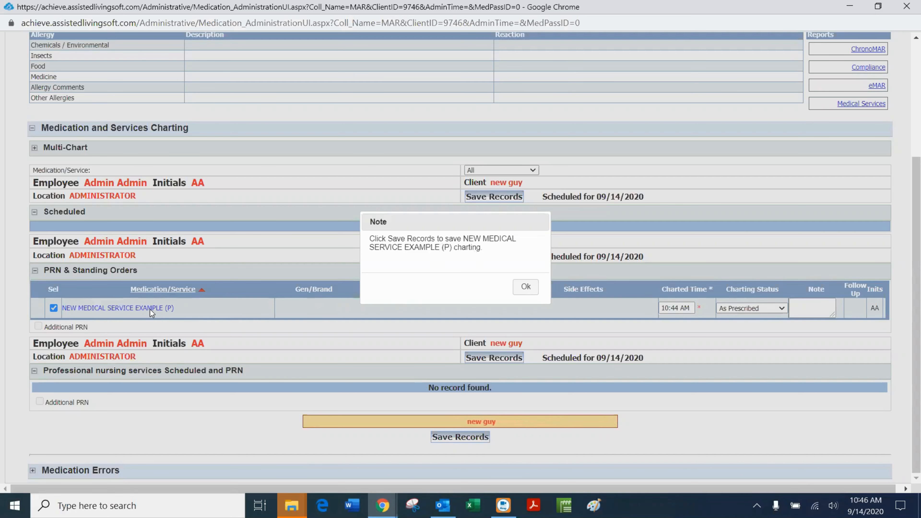
{"action": "left_click", "coordinate": [526, 287]}
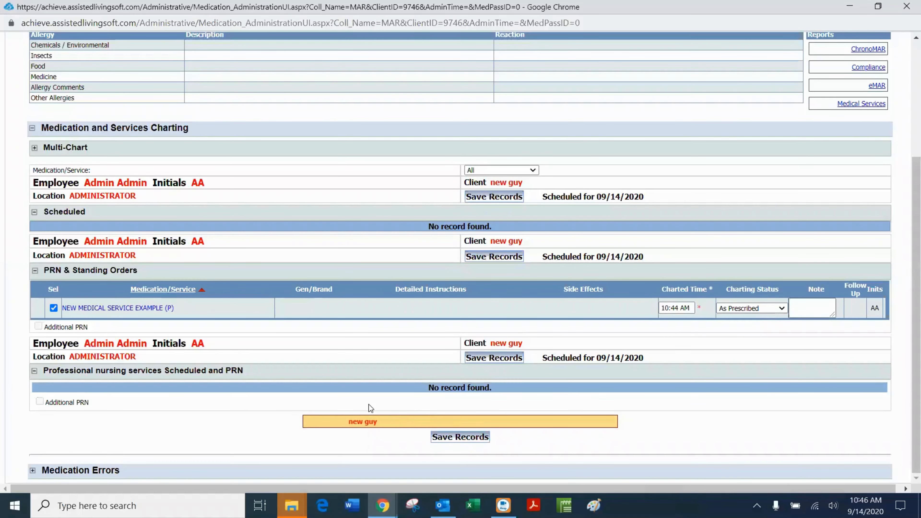
- Enter "note" as the charting note for the PRN service NEW MEDICAL SERVICE EXAMPLE
{"action": "left_click", "coordinate": [800, 304]}
{"action": "type", "text": "note"}
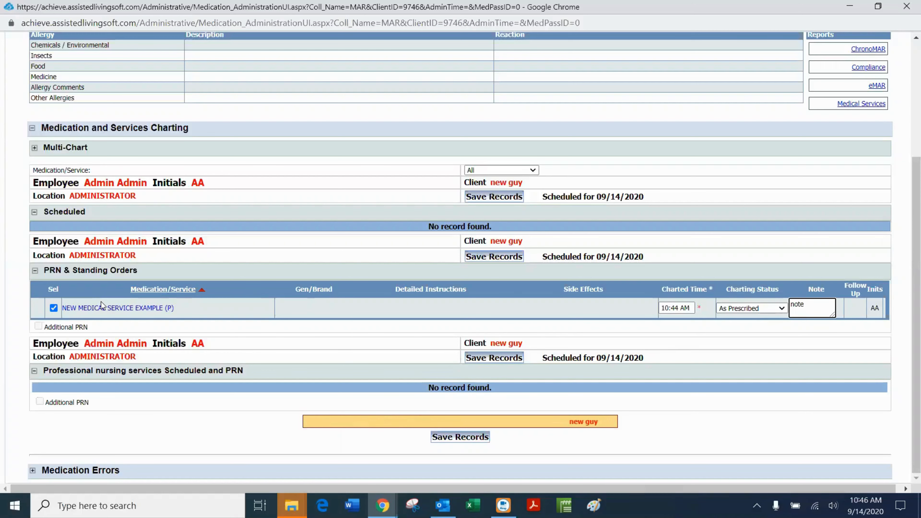
{"action": "scroll", "coordinate": [239, 384], "scroll_direction": "up", "scroll_amount": 2}
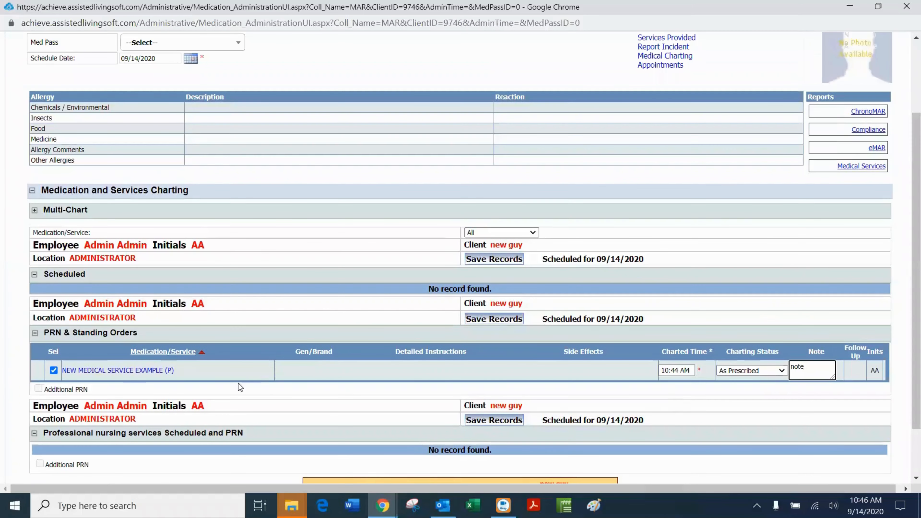
{"action": "scroll", "coordinate": [439, 374], "scroll_direction": "up", "scroll_amount": 3}
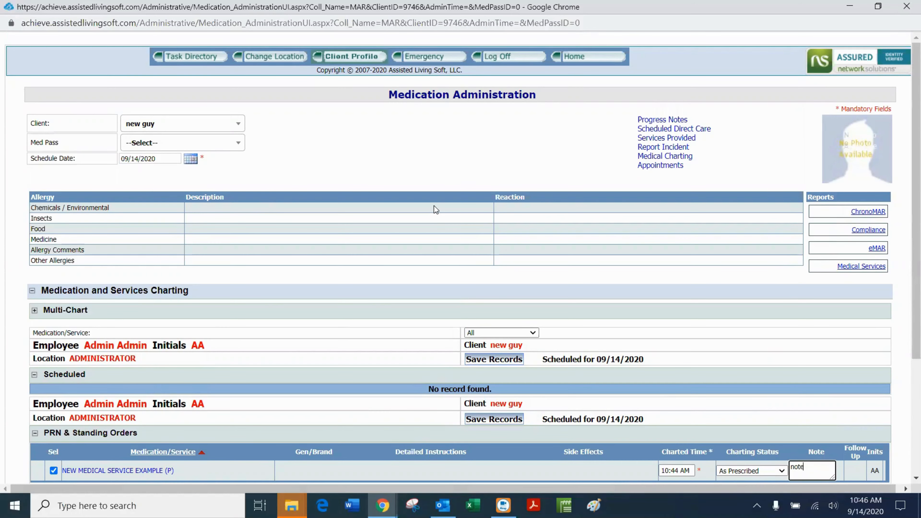
{"action": "scroll", "coordinate": [312, 324], "scroll_direction": "down", "scroll_amount": 3}
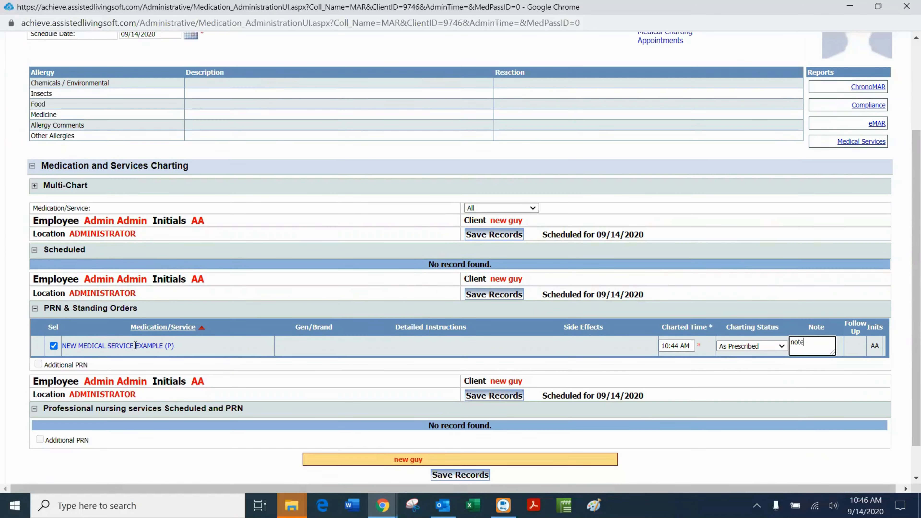
- Go to the Company Library services and open NEW MEDICAL SERVICE EXAMPLE for editing to review its tasks and settings
{"action": "scroll", "coordinate": [402, 227], "scroll_direction": "up", "scroll_amount": 3}
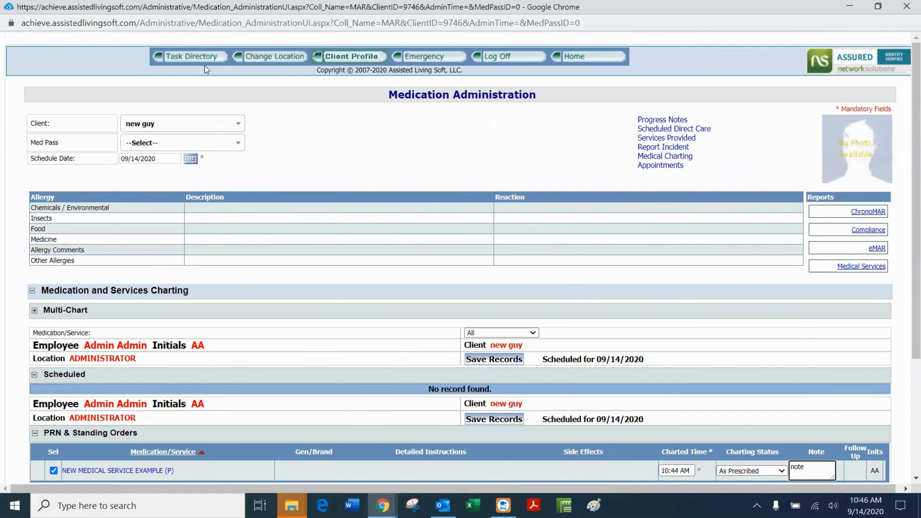
{"action": "mouse_move", "coordinate": [198, 57]}
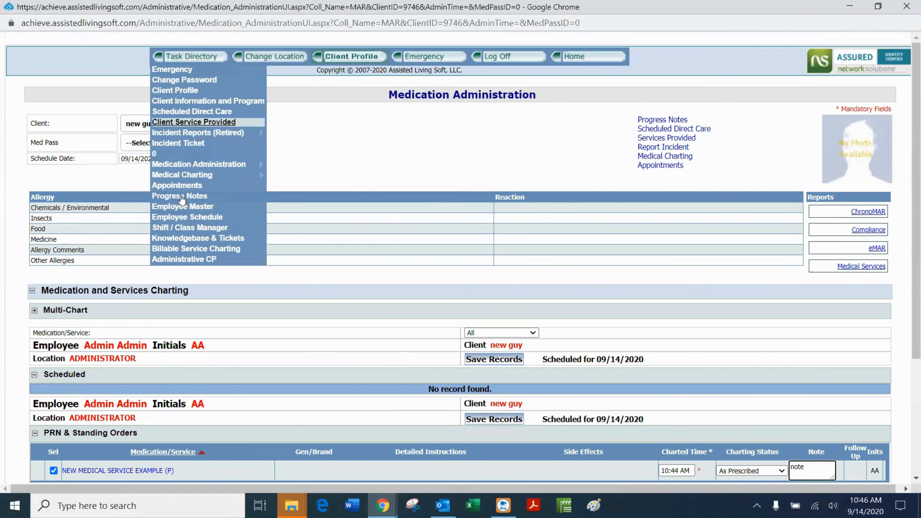
{"action": "left_click", "coordinate": [180, 260]}
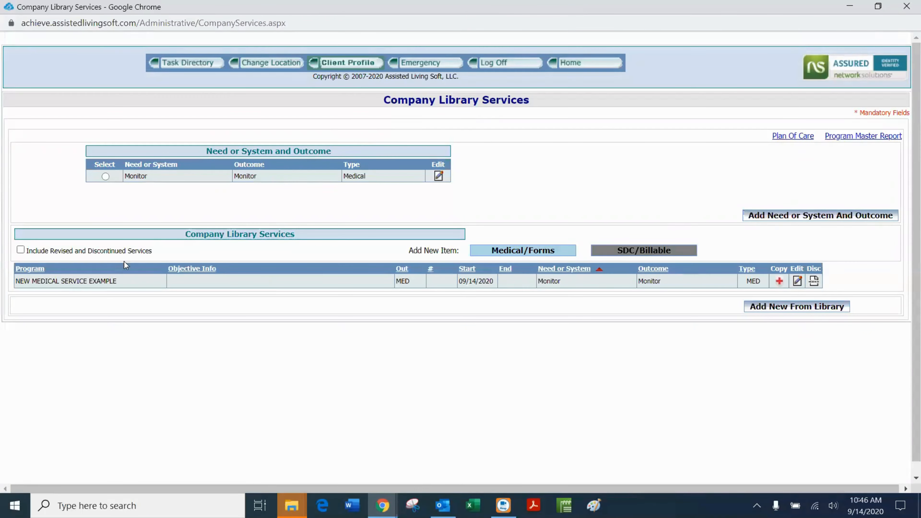
{"action": "left_click", "coordinate": [797, 281]}
{"action": "scroll", "coordinate": [230, 290], "scroll_direction": "down", "scroll_amount": 10}
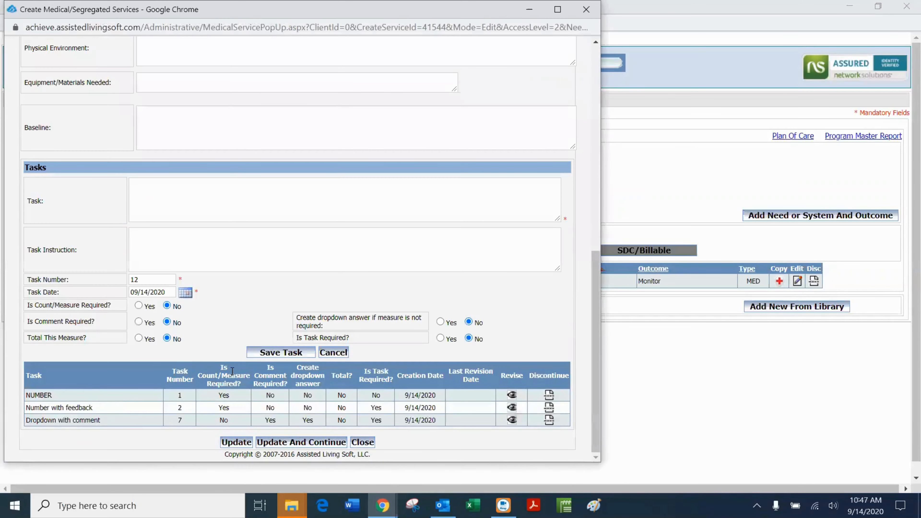
{"action": "scroll", "coordinate": [231, 370], "scroll_direction": "up", "scroll_amount": 10}
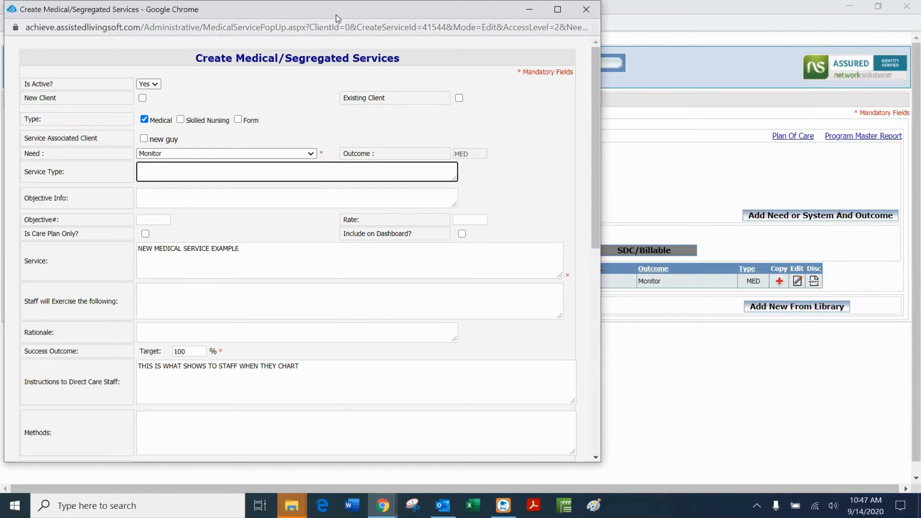
{"action": "left_click_drag", "start_coordinate": [337, 18], "coordinate": [326, 101]}
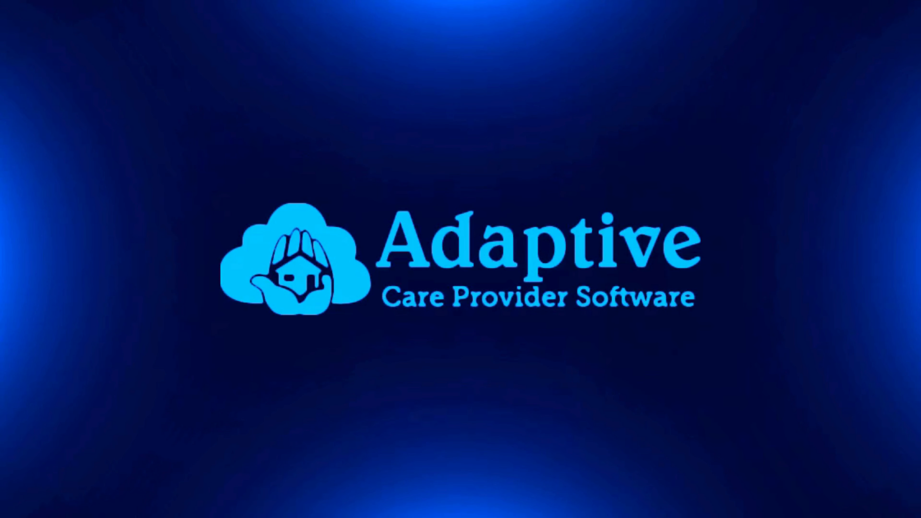